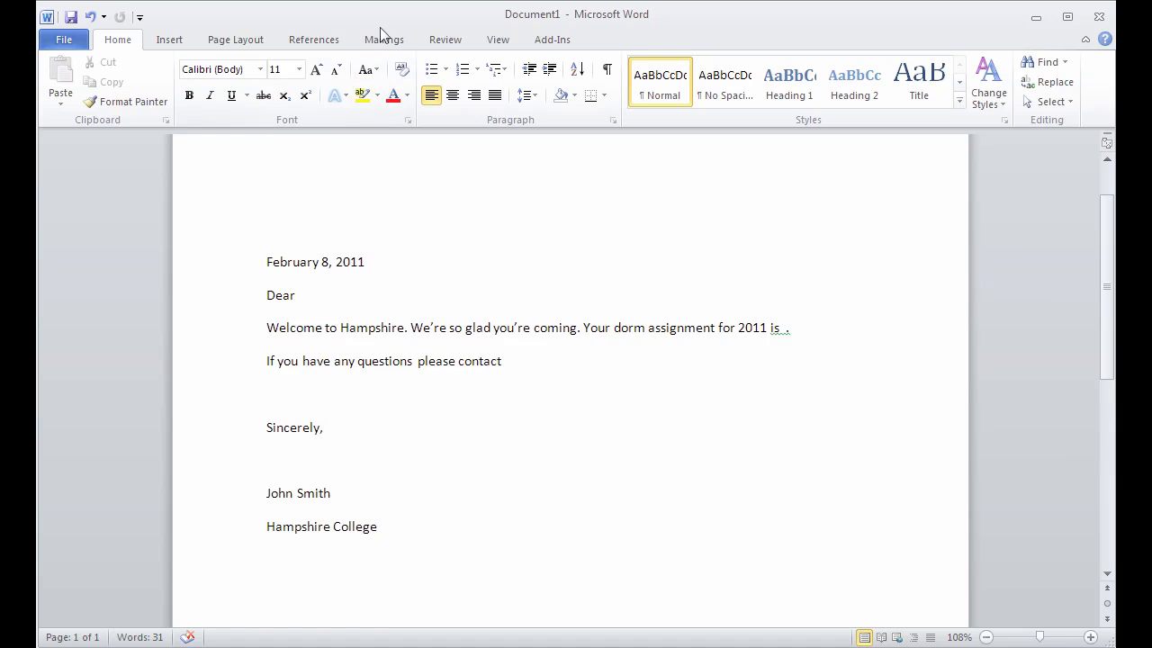
Step: Start a mail merge for the open document using the Letters type
{"action": "left_click", "coordinate": [396, 44]}
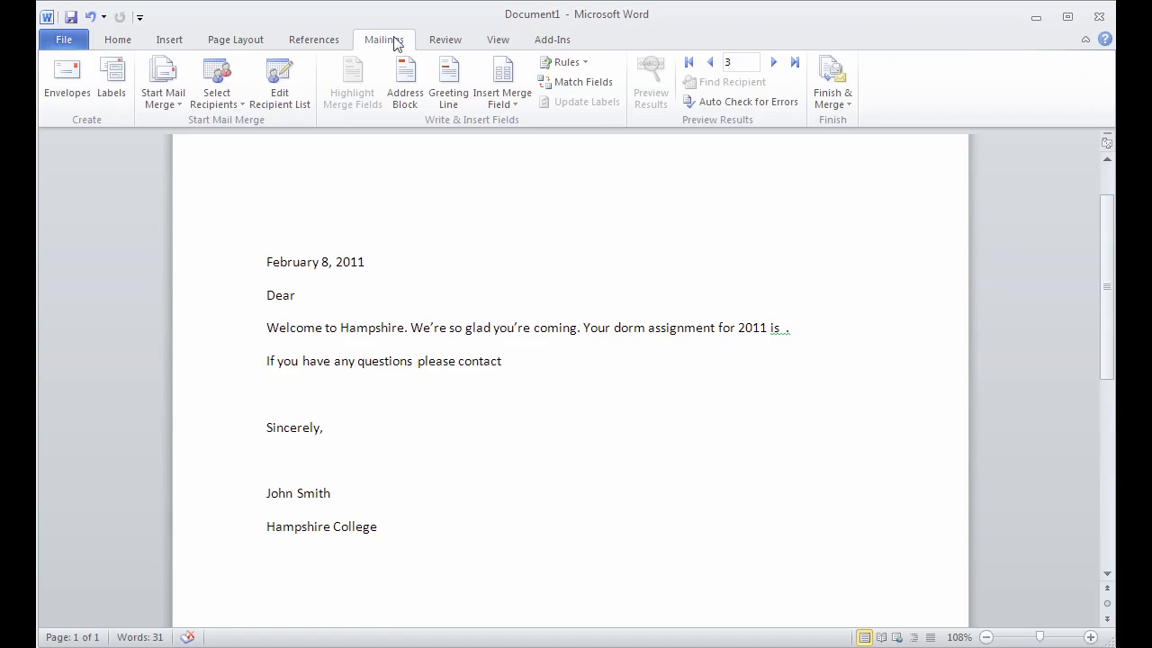
{"action": "left_click", "coordinate": [177, 105]}
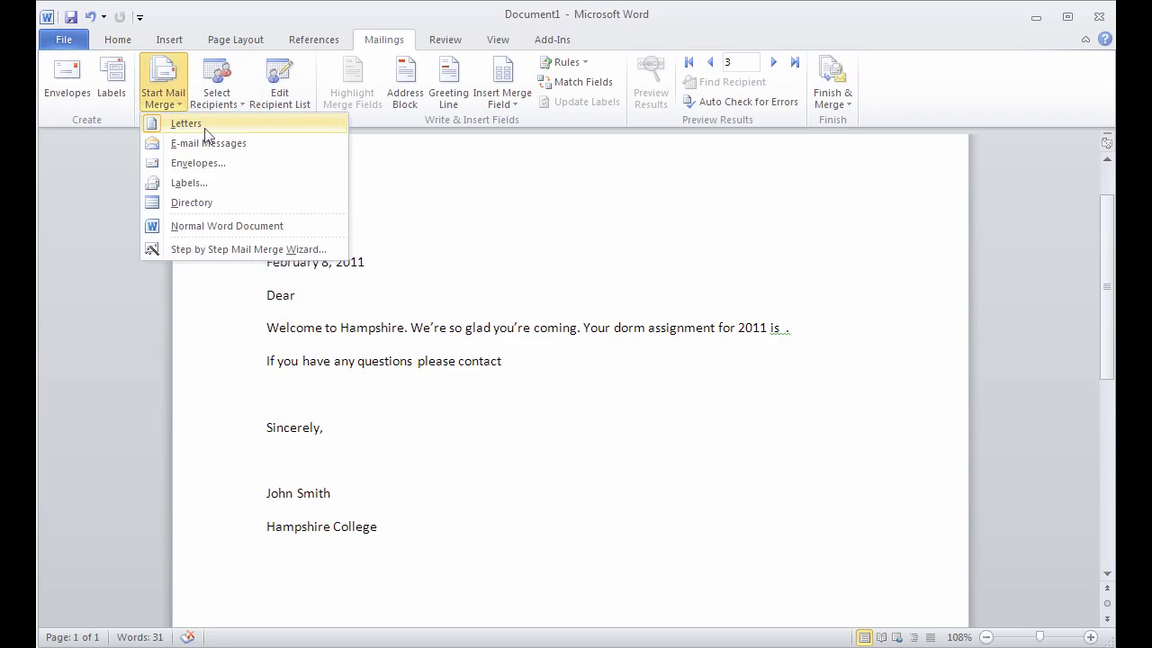
{"action": "left_click", "coordinate": [187, 123]}
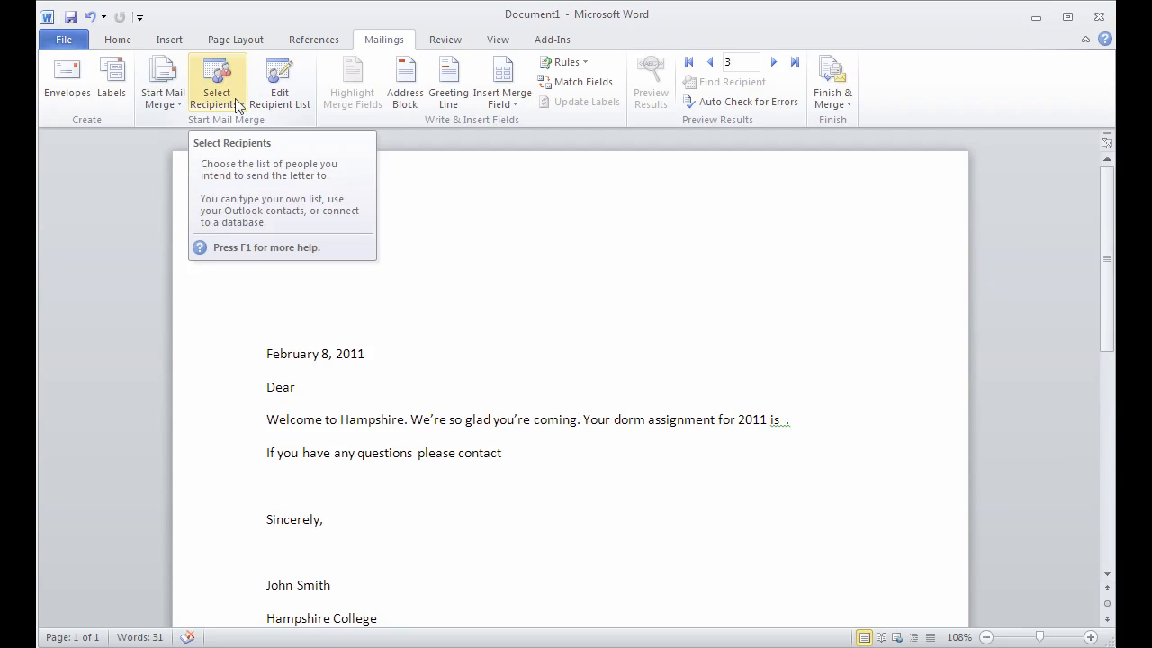
Step: Use the existing MailMerge List workbook on the Desktop as recipient list, opened as MS Excel Worksheets via DDE with the Entire Spreadsheet range
{"action": "left_click", "coordinate": [238, 106]}
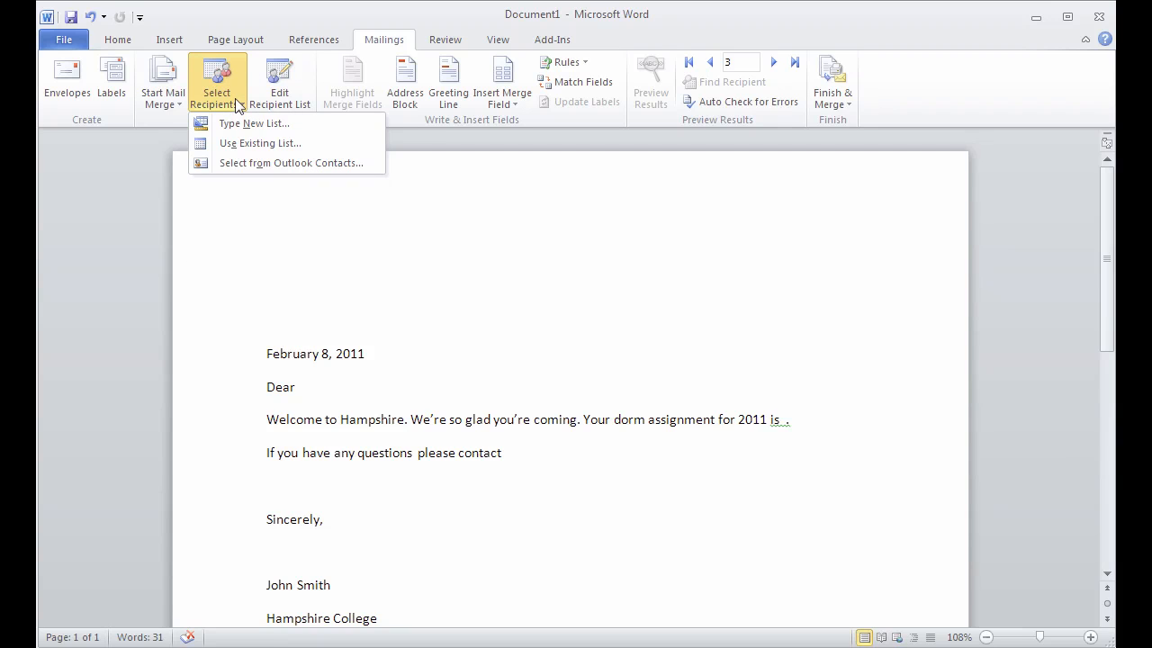
{"action": "left_click", "coordinate": [314, 149]}
{"action": "left_click", "coordinate": [109, 95]}
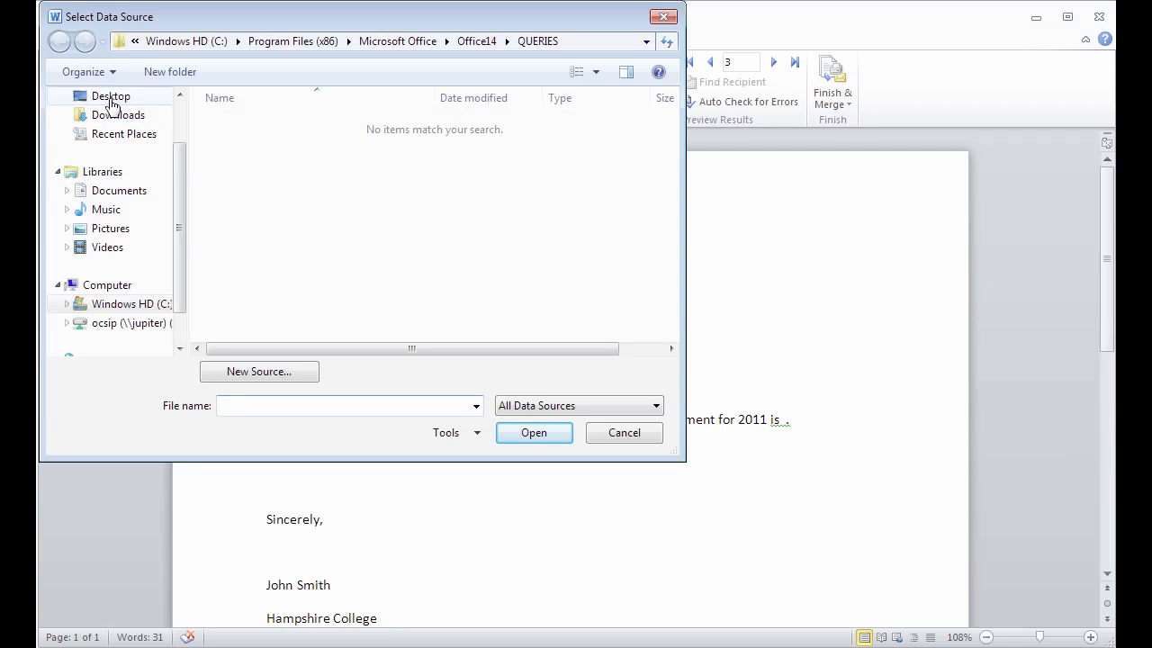
{"action": "left_click", "coordinate": [277, 274]}
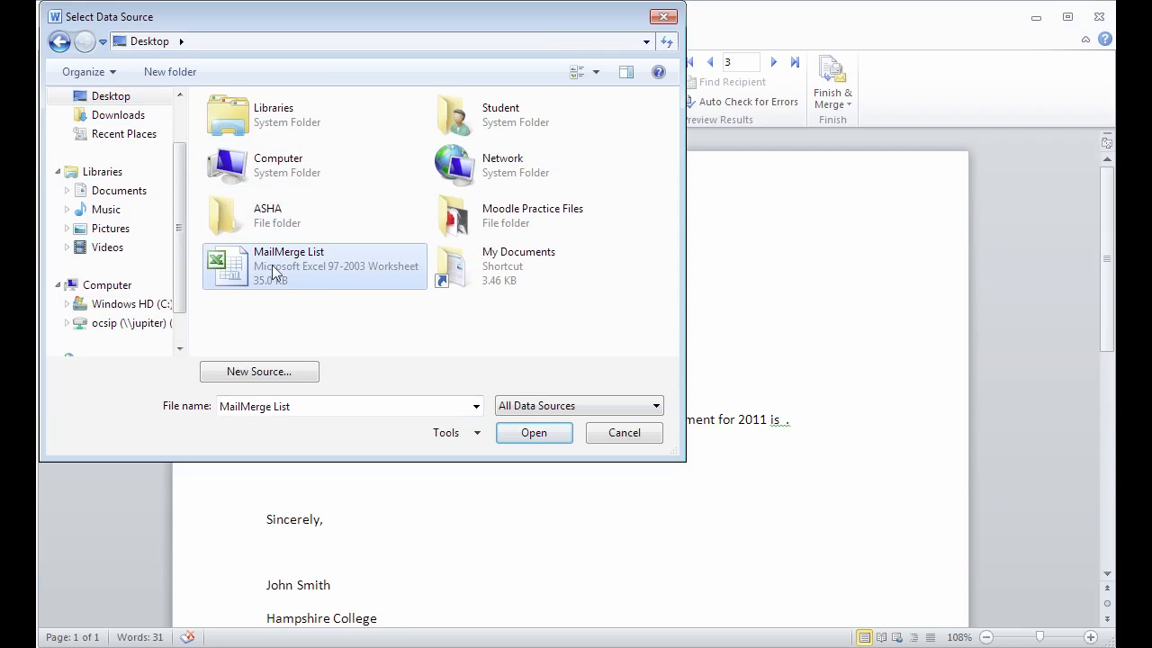
{"action": "left_click", "coordinate": [535, 433]}
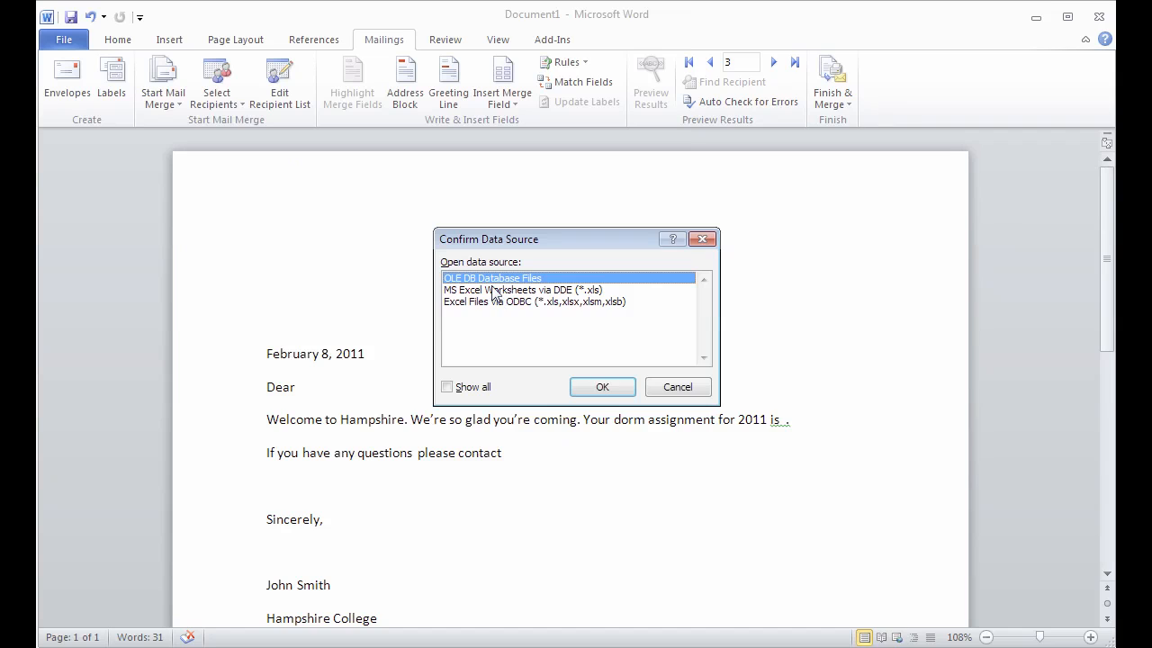
{"action": "left_click", "coordinate": [494, 291]}
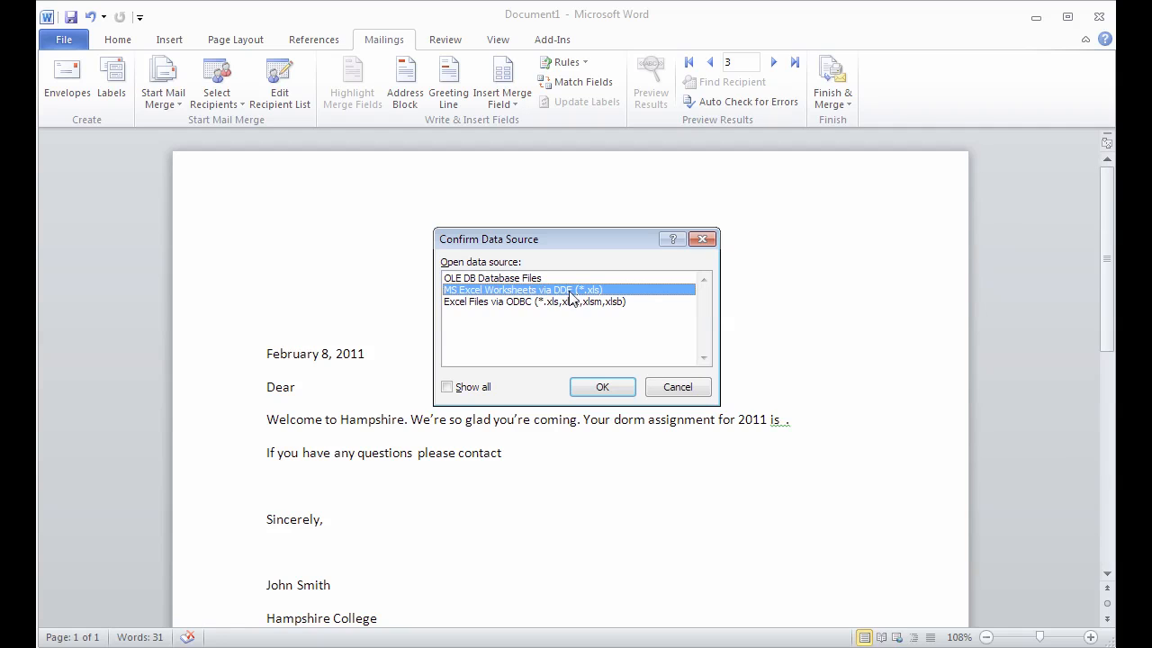
{"action": "left_click", "coordinate": [618, 390]}
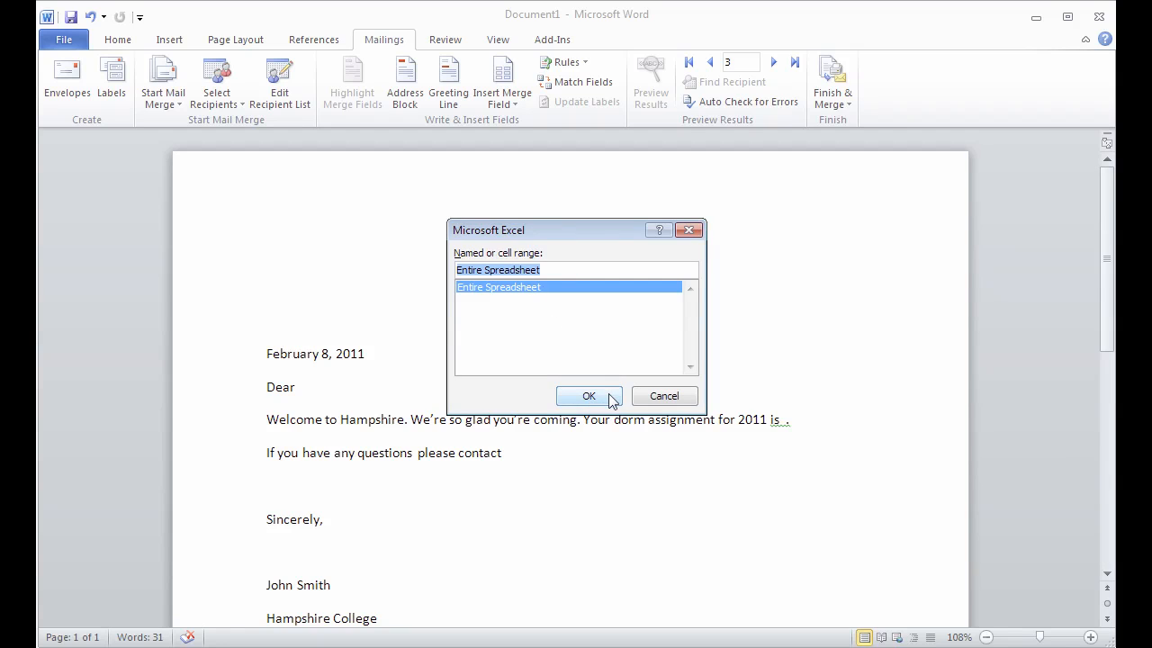
{"action": "left_click", "coordinate": [611, 398]}
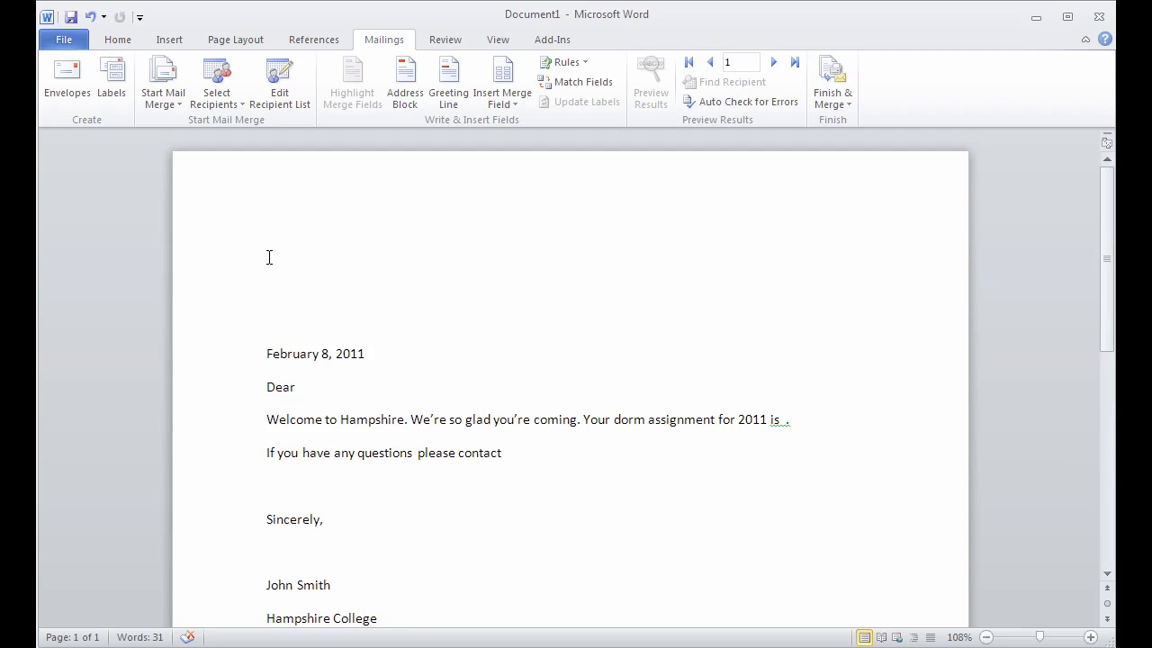
Step: Insert the First_Name and Last_Name merge fields, separated by a space, on the blank first line above the date
{"action": "left_click", "coordinate": [519, 106]}
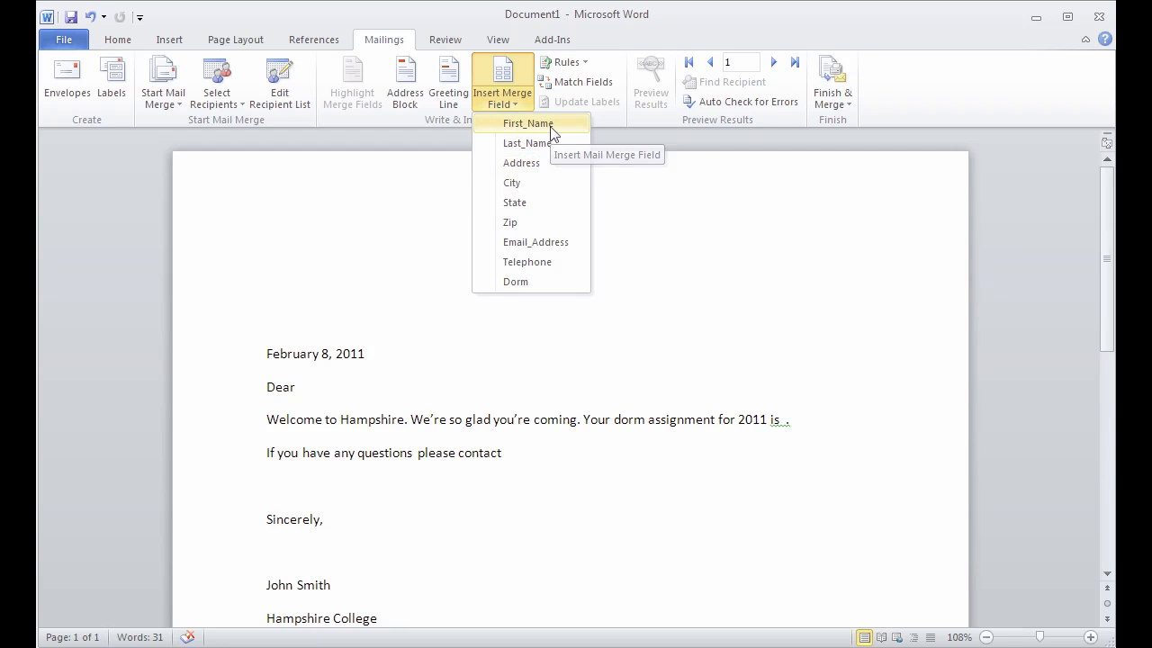
{"action": "left_click", "coordinate": [550, 126]}
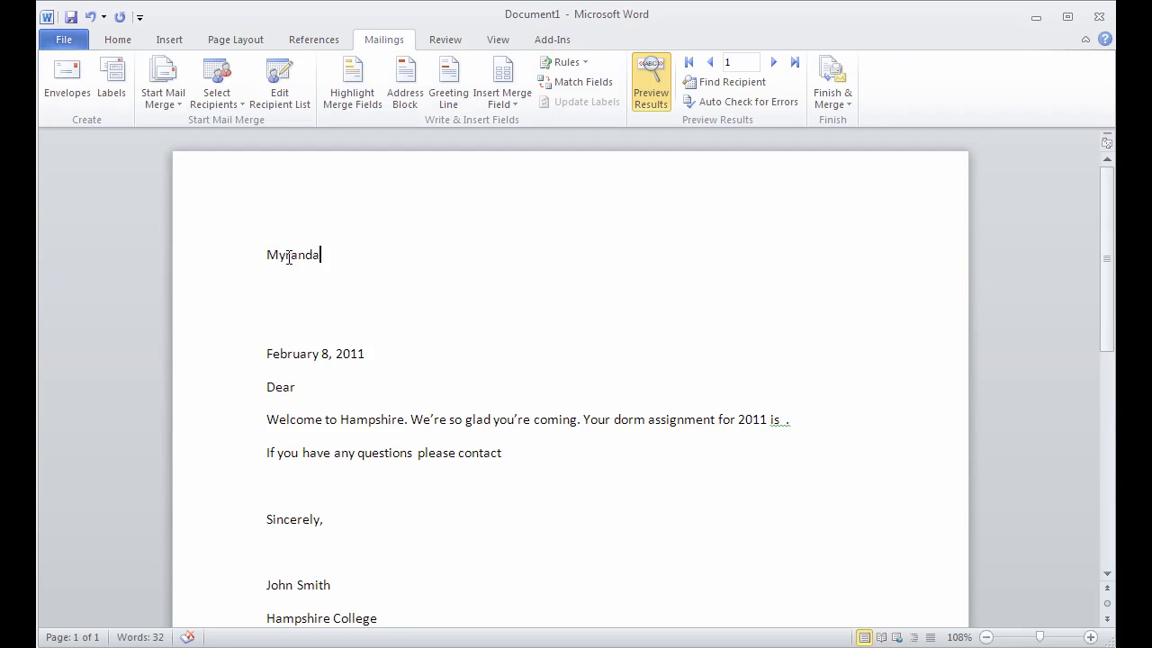
{"action": "left_click", "coordinate": [648, 81]}
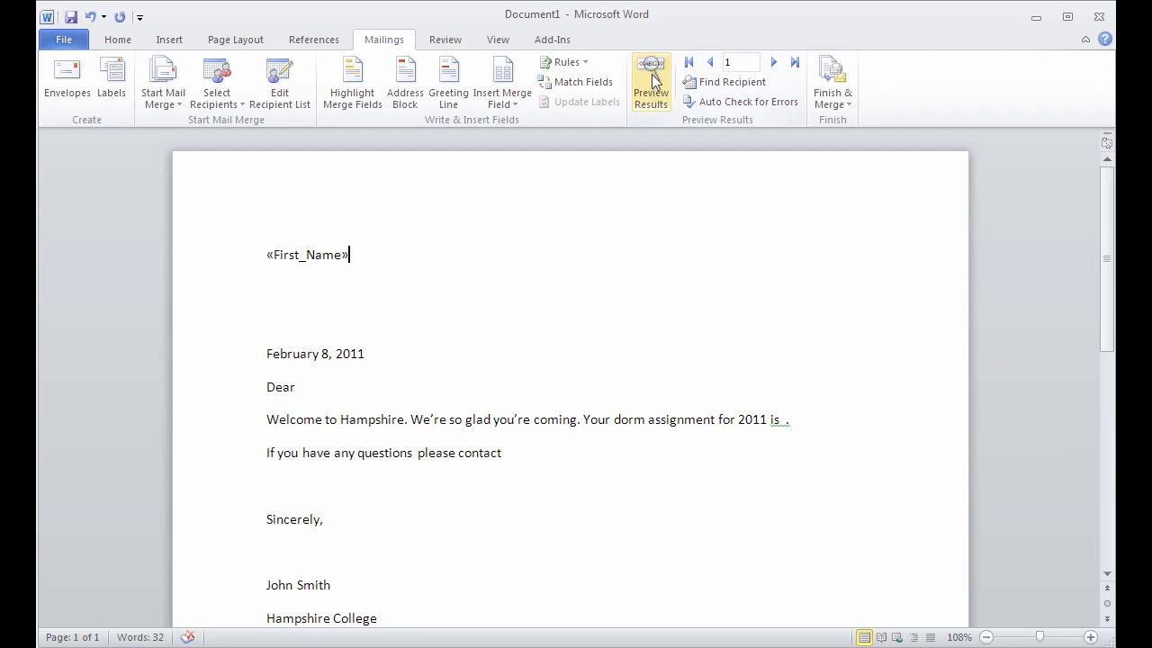
{"action": "left_click", "coordinate": [654, 81]}
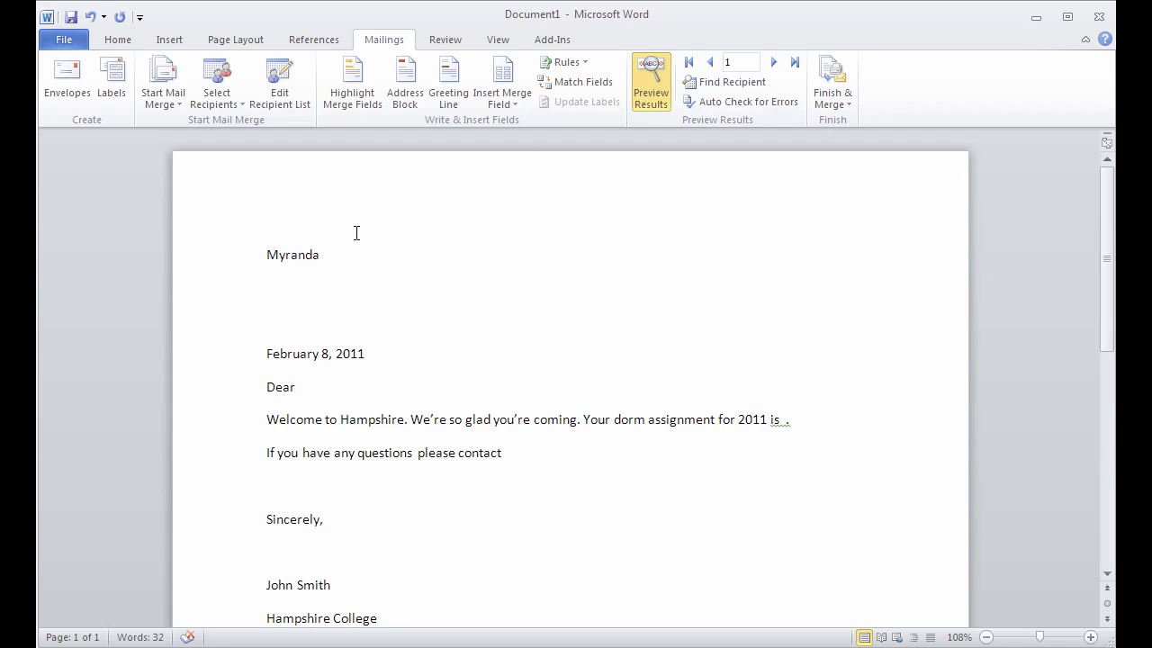
{"action": "left_click", "coordinate": [320, 257]}
{"action": "left_click", "coordinate": [510, 105]}
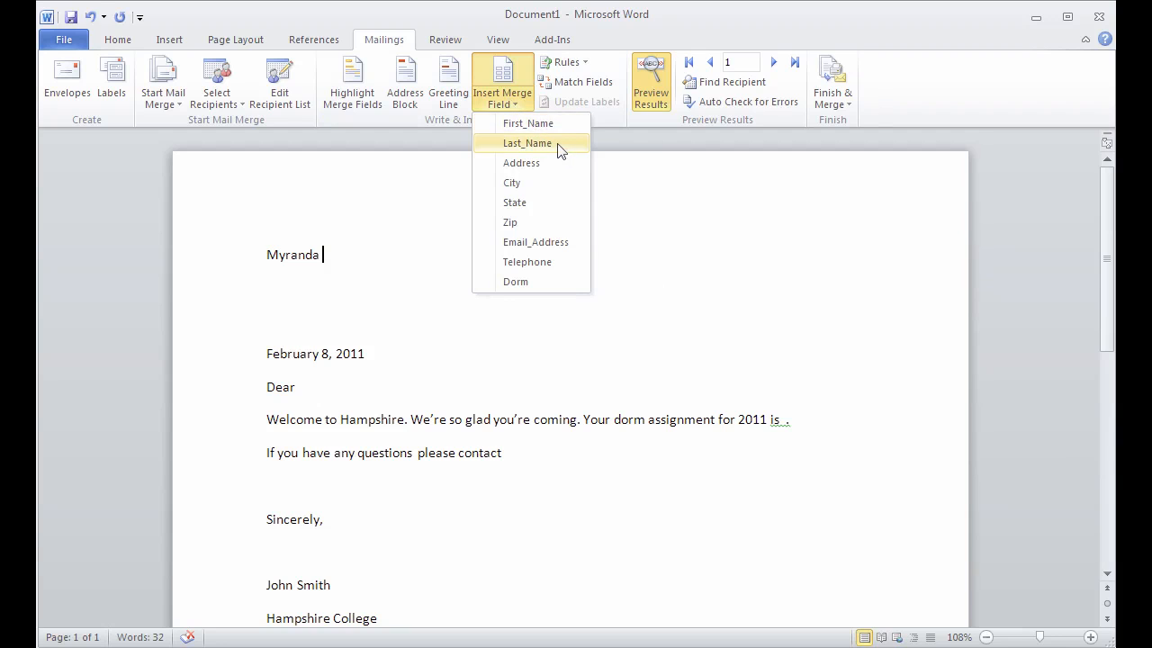
{"action": "left_click", "coordinate": [528, 143]}
Step: Add a second line below the recipient's name containing the Address merge field
{"action": "key", "text": "Return"}
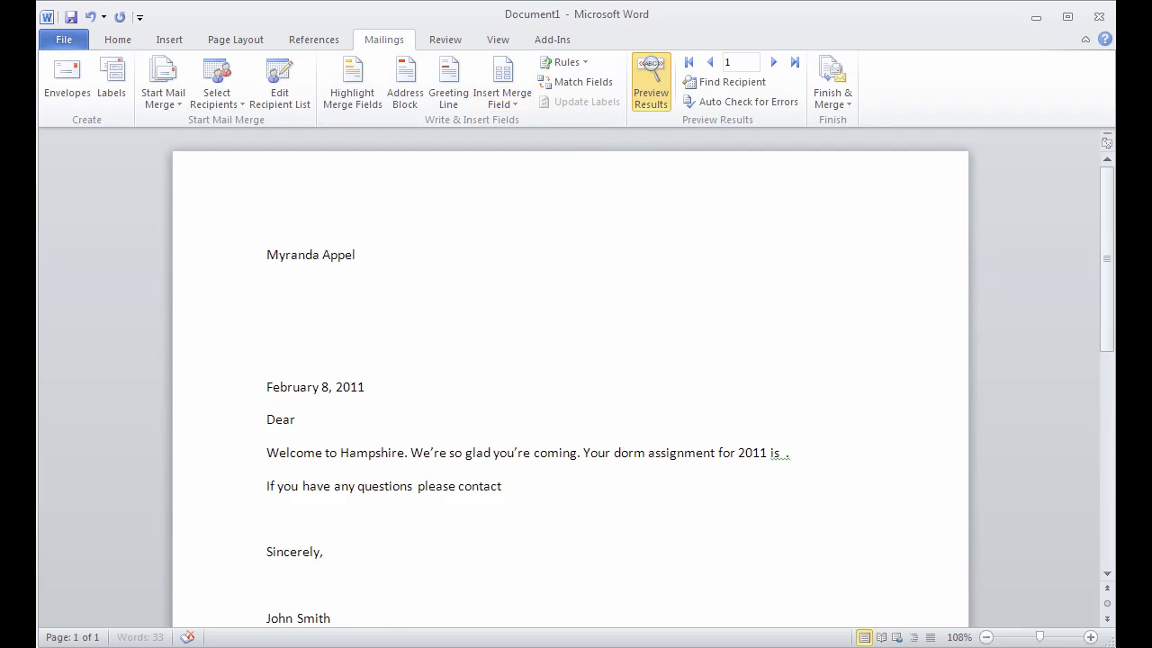
{"action": "left_click", "coordinate": [510, 104]}
{"action": "left_click", "coordinate": [520, 163]}
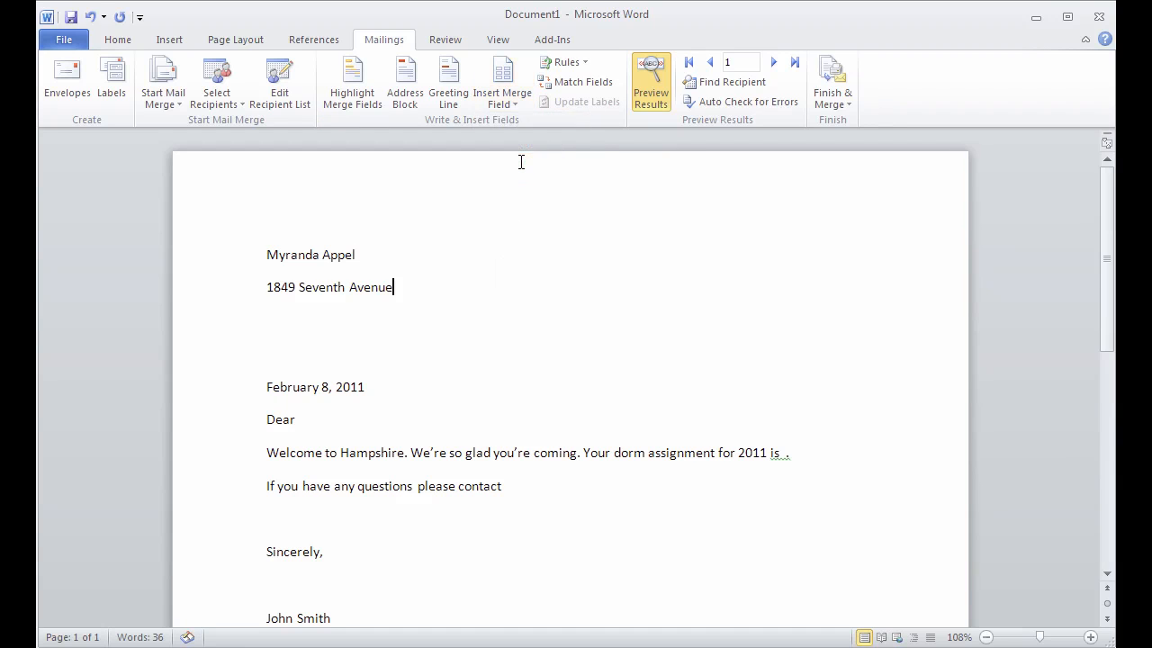
Step: Add a third line with the City, State and Zip merge fields, a comma after City, and toggle the results preview off and on
{"action": "key", "text": "Return"}
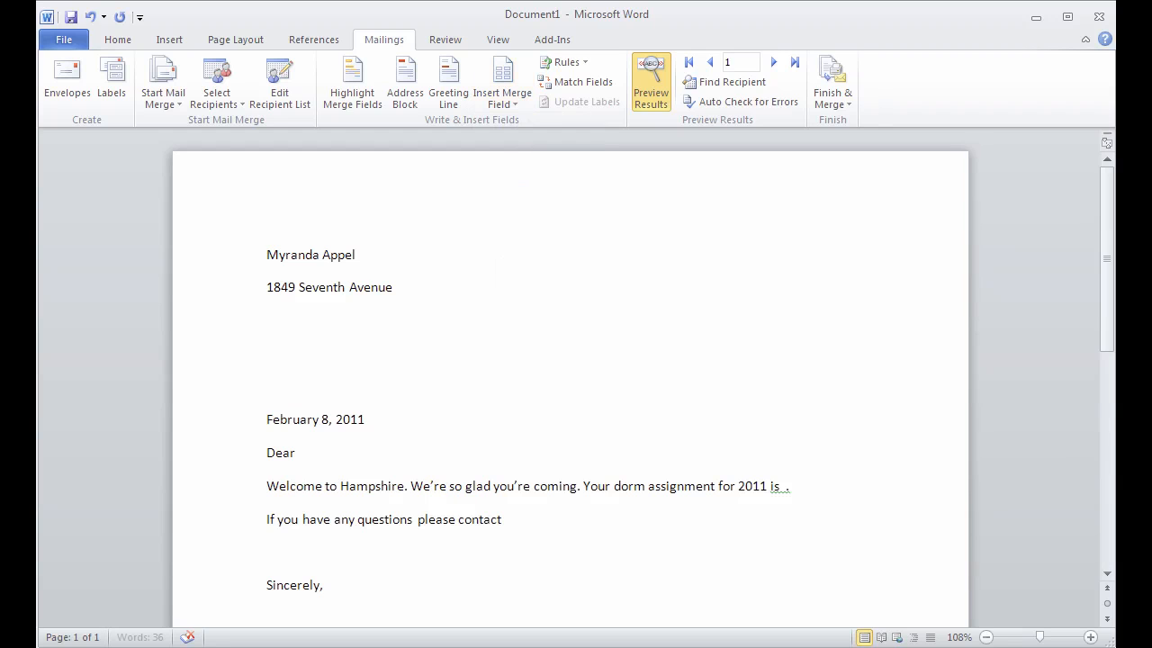
{"action": "left_click", "coordinate": [509, 103]}
{"action": "left_click", "coordinate": [520, 183]}
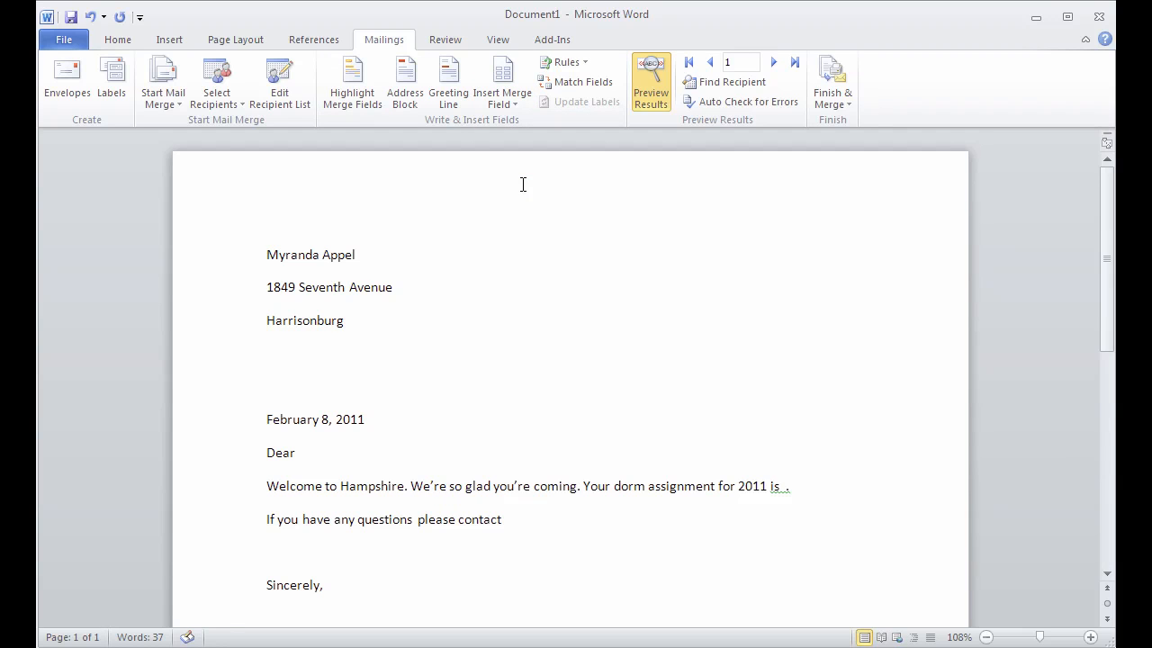
{"action": "type", "text": ","}
{"action": "left_click", "coordinate": [504, 101]}
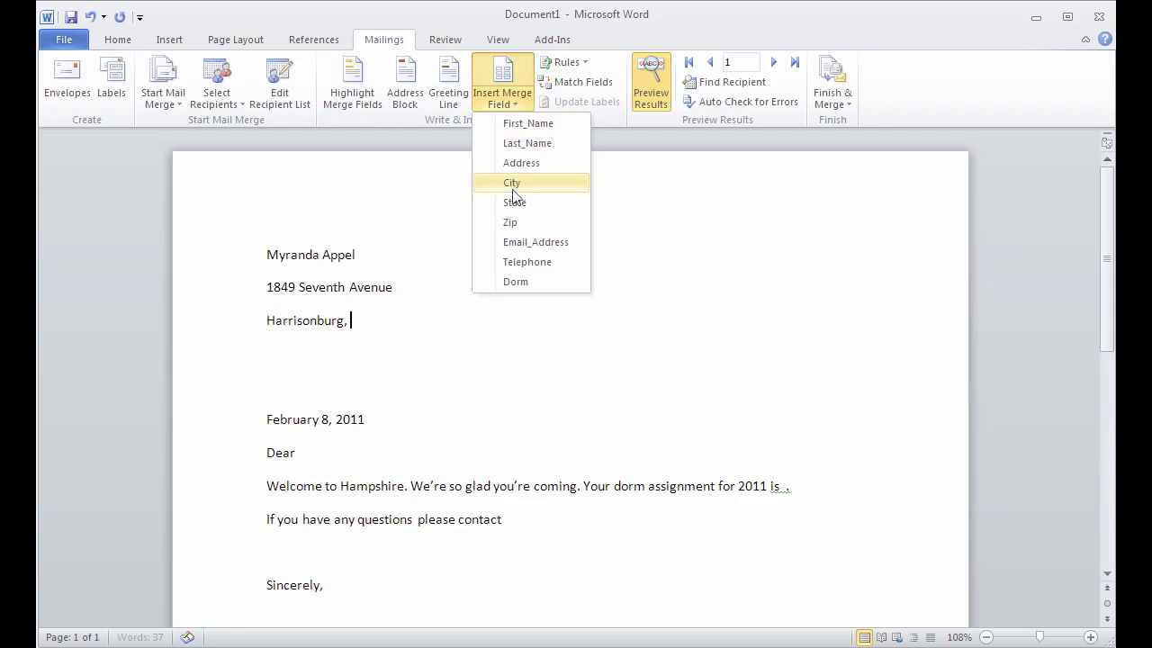
{"action": "left_click", "coordinate": [515, 203]}
{"action": "left_click", "coordinate": [502, 99]}
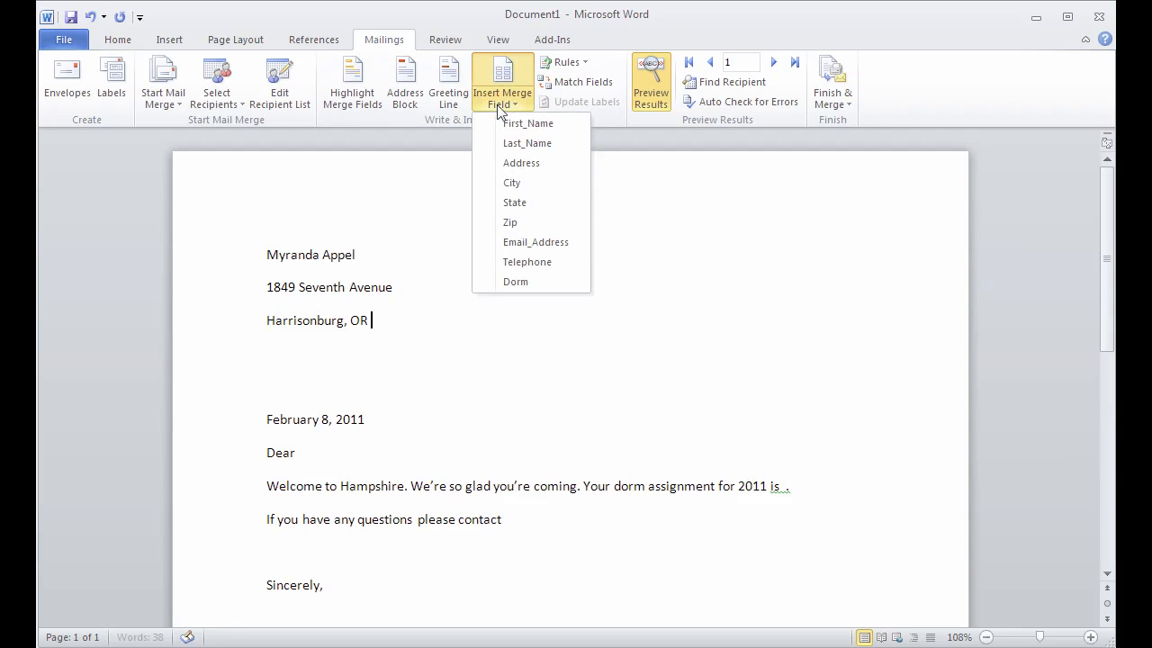
{"action": "left_click", "coordinate": [519, 223]}
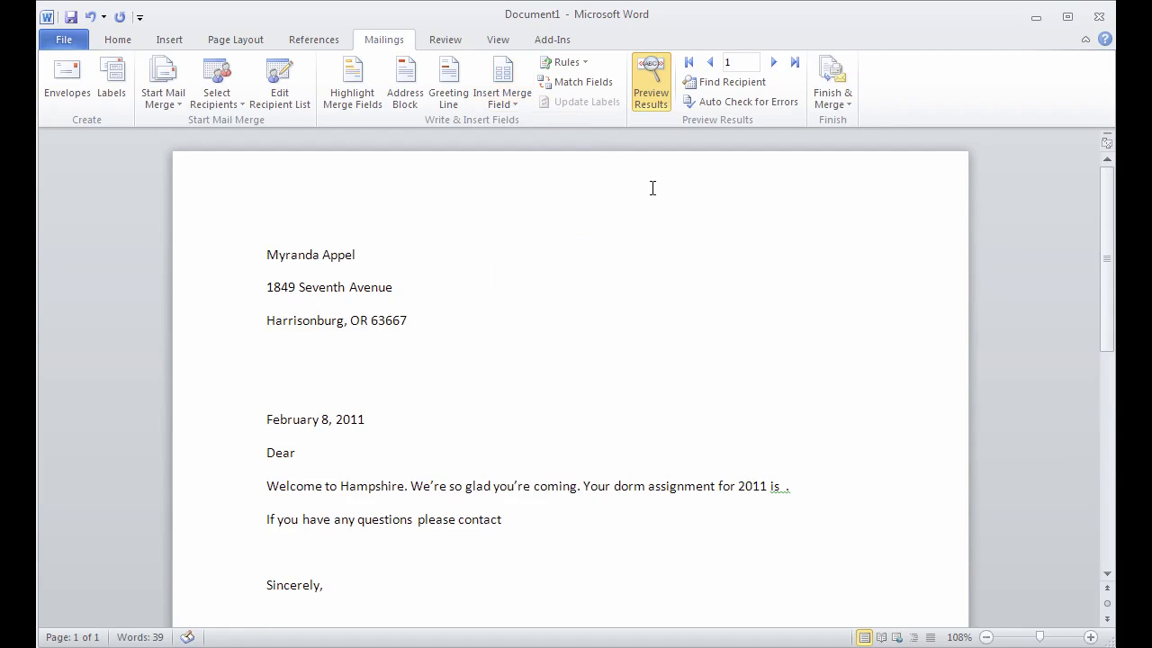
{"action": "left_click", "coordinate": [642, 87]}
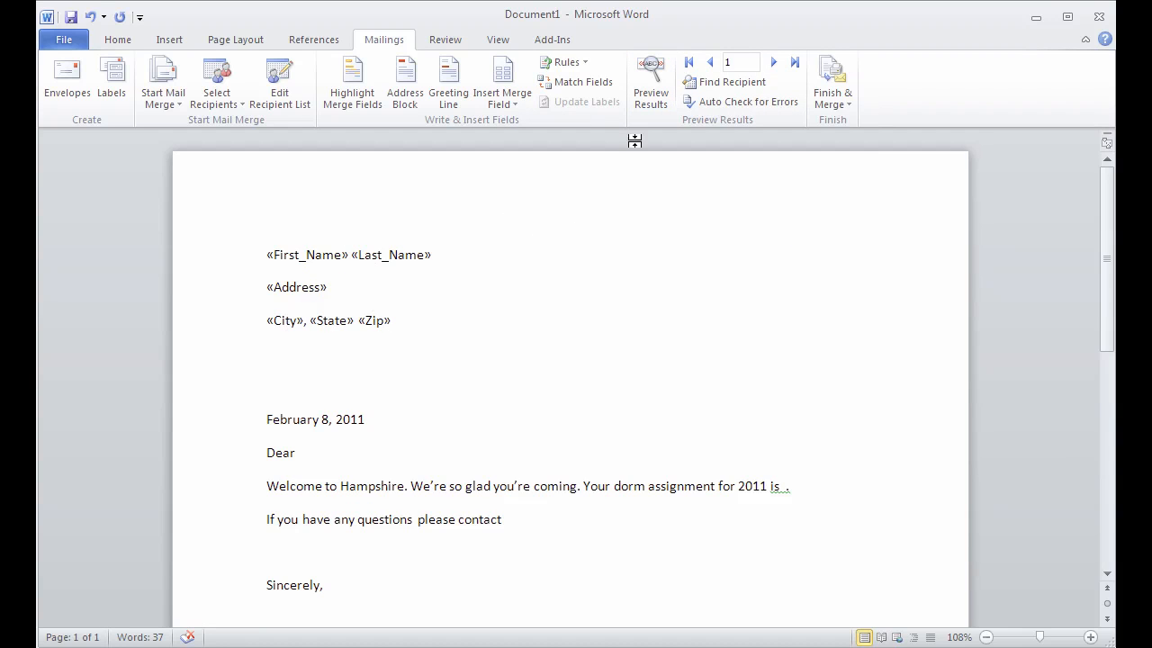
{"action": "left_click", "coordinate": [658, 84]}
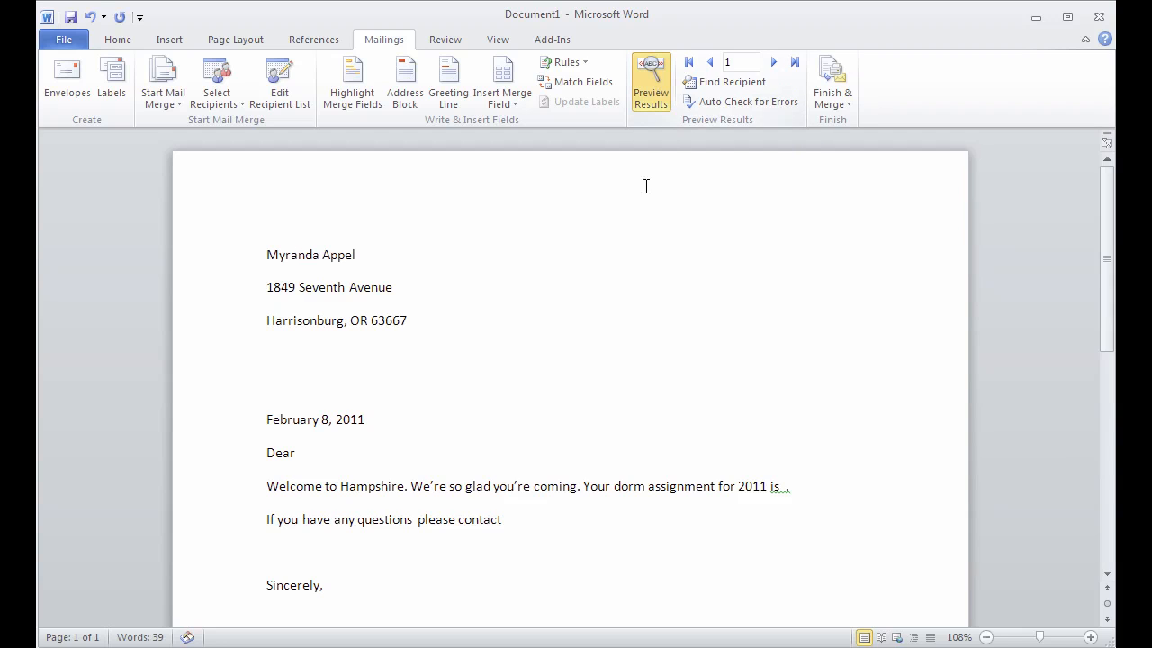
Step: Set the line spacing of the three recipient address lines to 1.0
{"action": "left_click", "coordinate": [432, 327]}
{"action": "left_click_drag", "start_coordinate": [428, 323], "coordinate": [266, 255]}
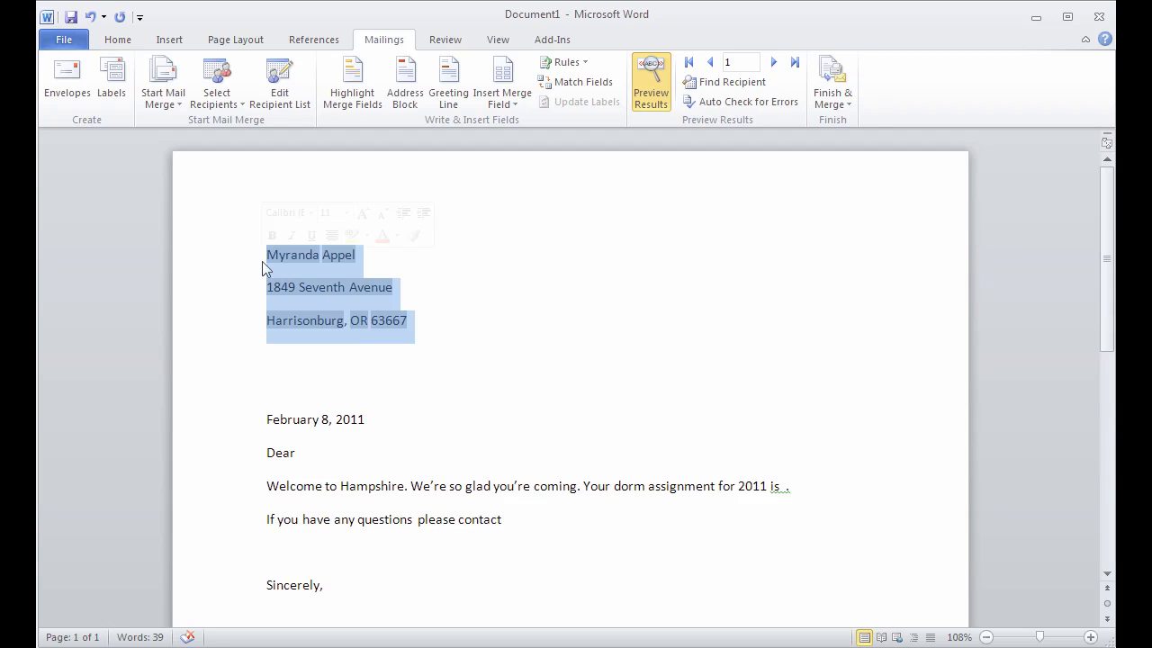
{"action": "left_click", "coordinate": [115, 39]}
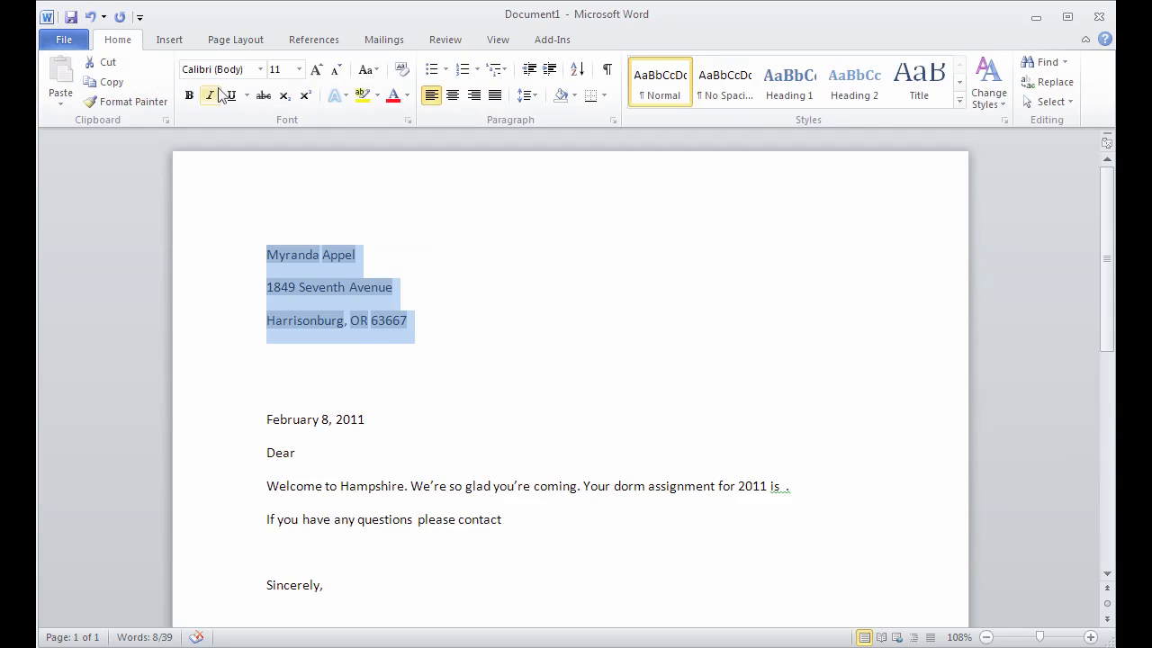
{"action": "left_click", "coordinate": [526, 95]}
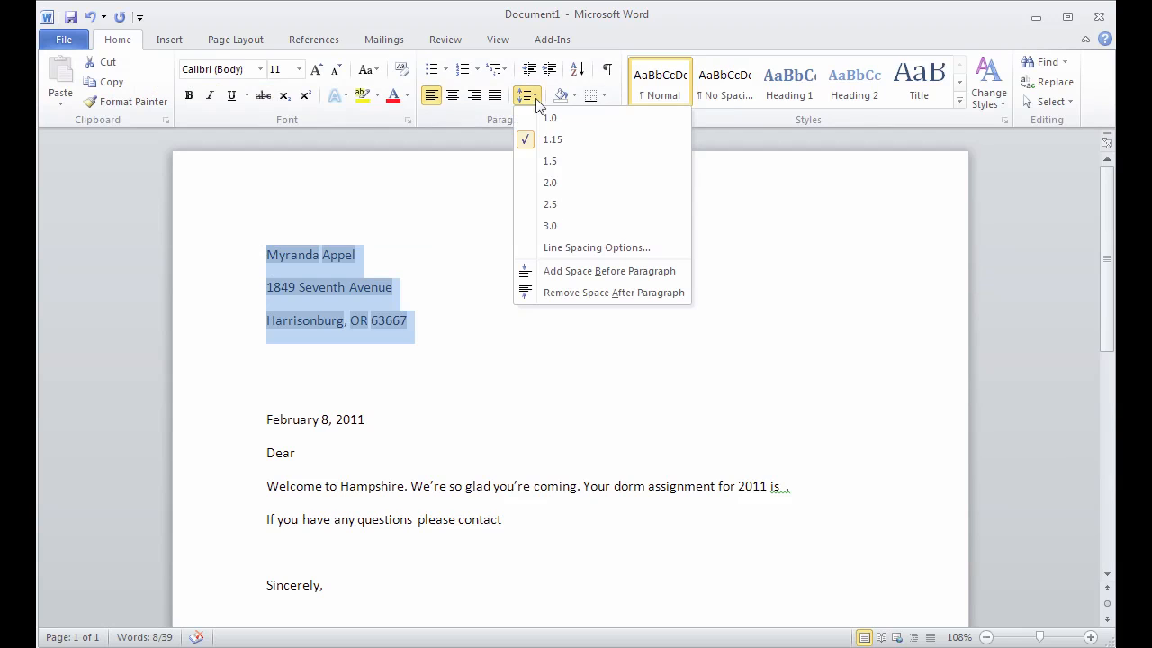
{"action": "left_click", "coordinate": [554, 121]}
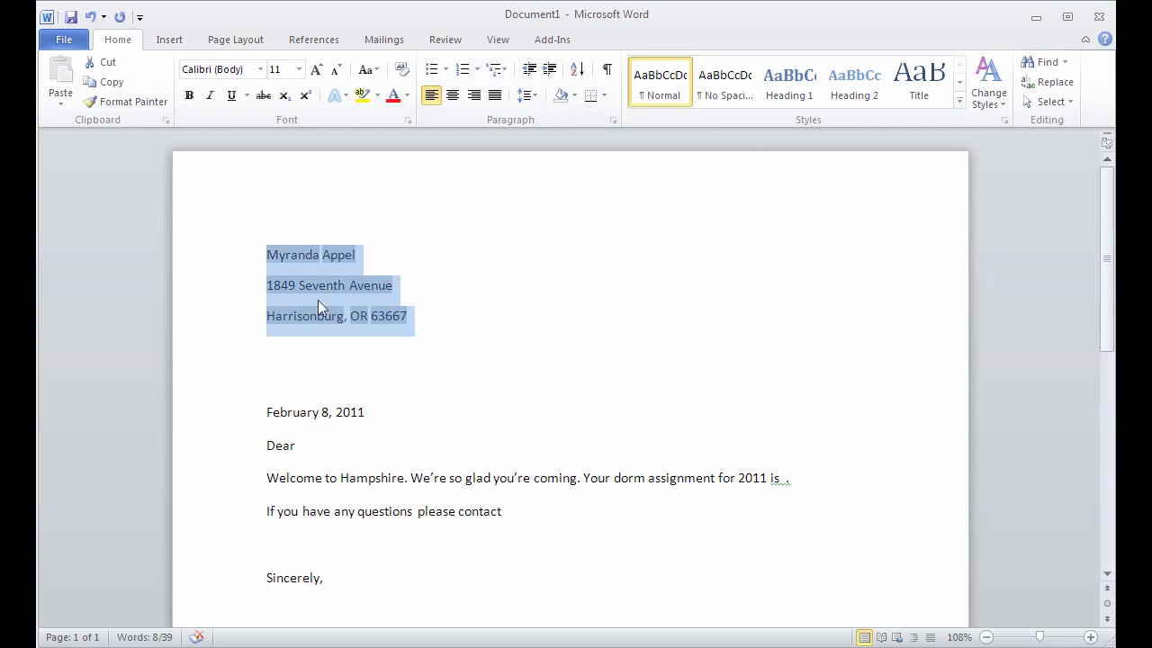
Step: Set the paragraph spacing after the three recipient address lines to 0 pt
{"action": "right_click", "coordinate": [337, 284]}
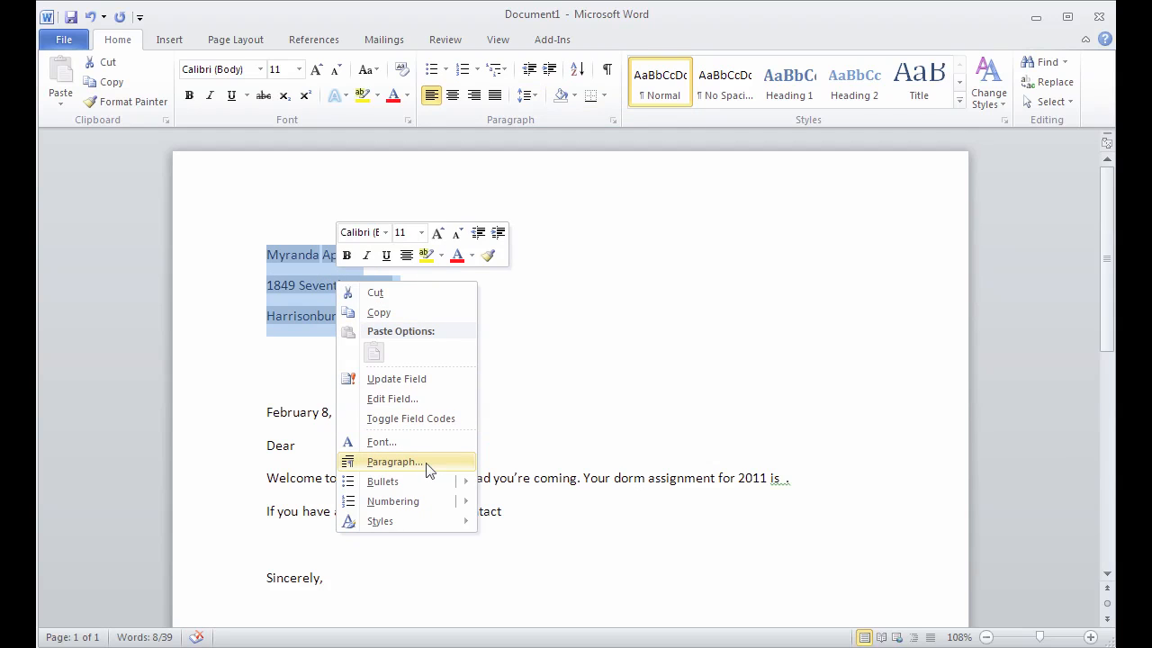
{"action": "left_click", "coordinate": [426, 463]}
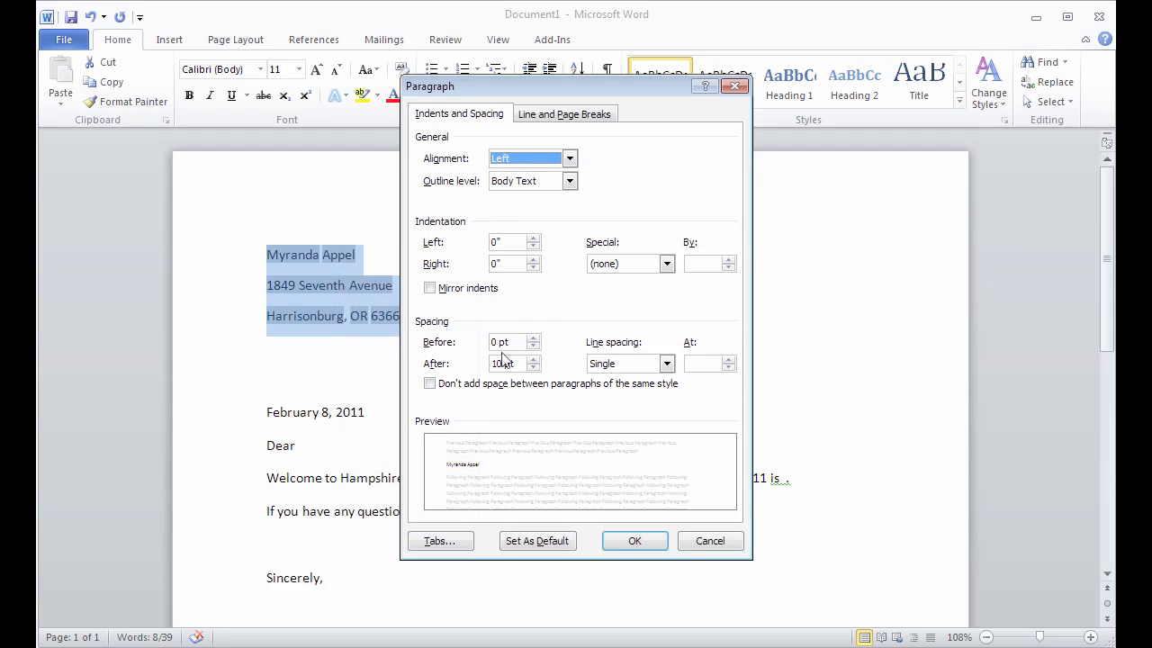
{"action": "left_click_drag", "start_coordinate": [509, 364], "coordinate": [454, 365]}
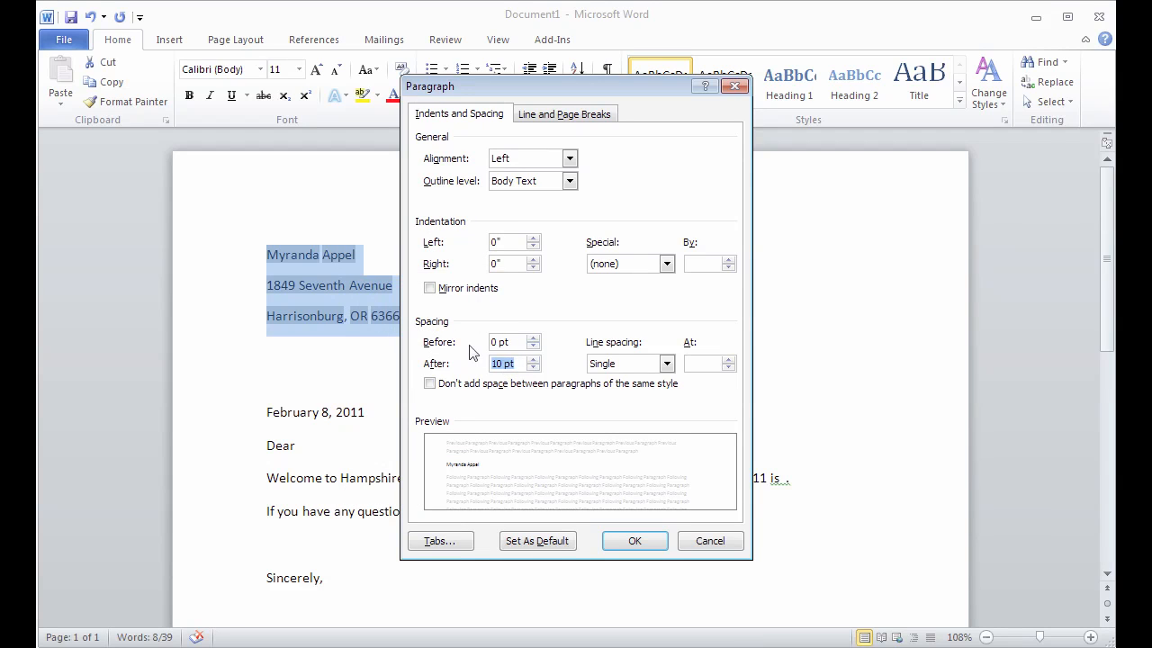
{"action": "type", "text": "0"}
{"action": "key", "text": "Tab"}
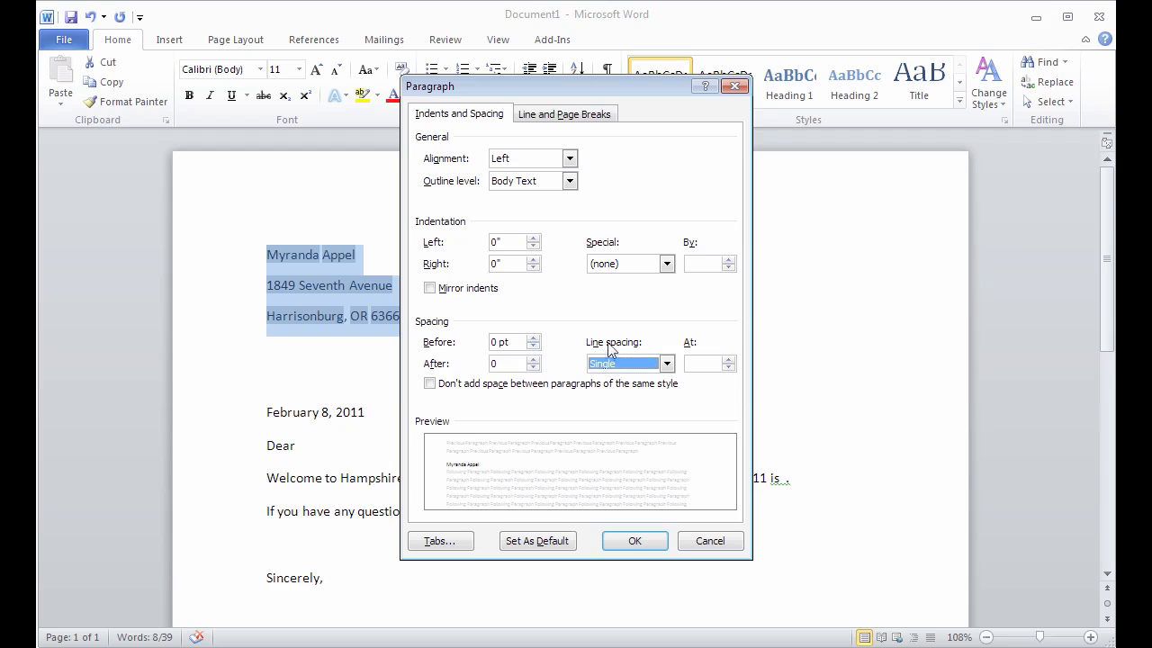
{"action": "left_click", "coordinate": [634, 541]}
{"action": "left_click", "coordinate": [321, 323]}
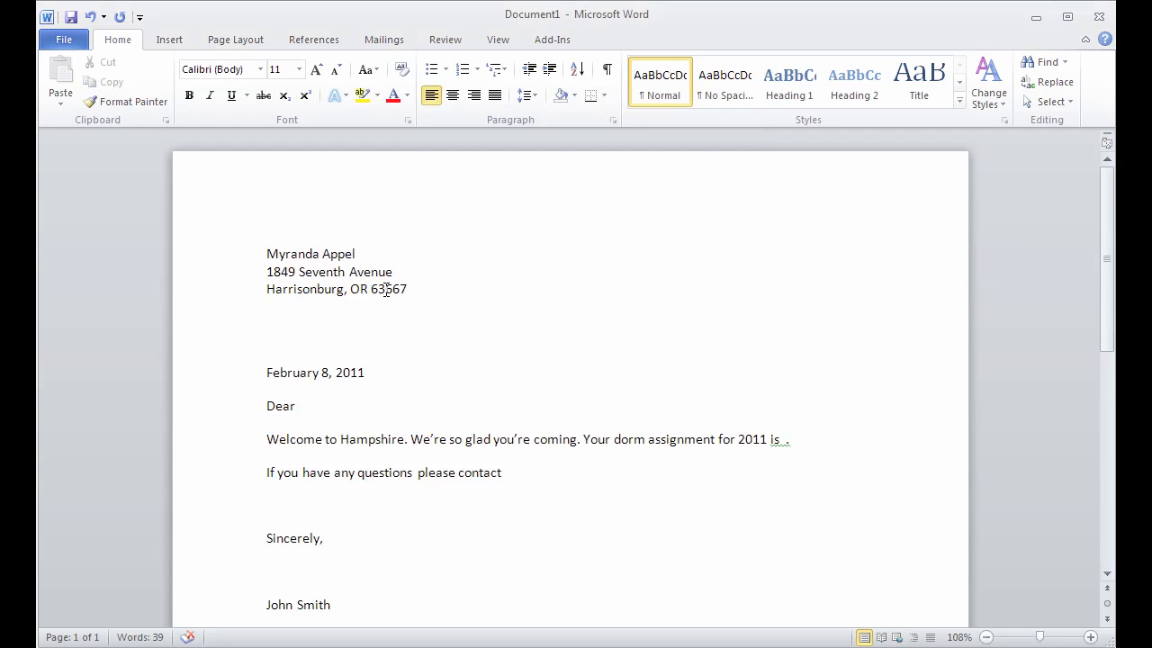
Step: Set the font size of the three recipient address lines to 12
{"action": "left_click_drag", "start_coordinate": [427, 290], "coordinate": [266, 252]}
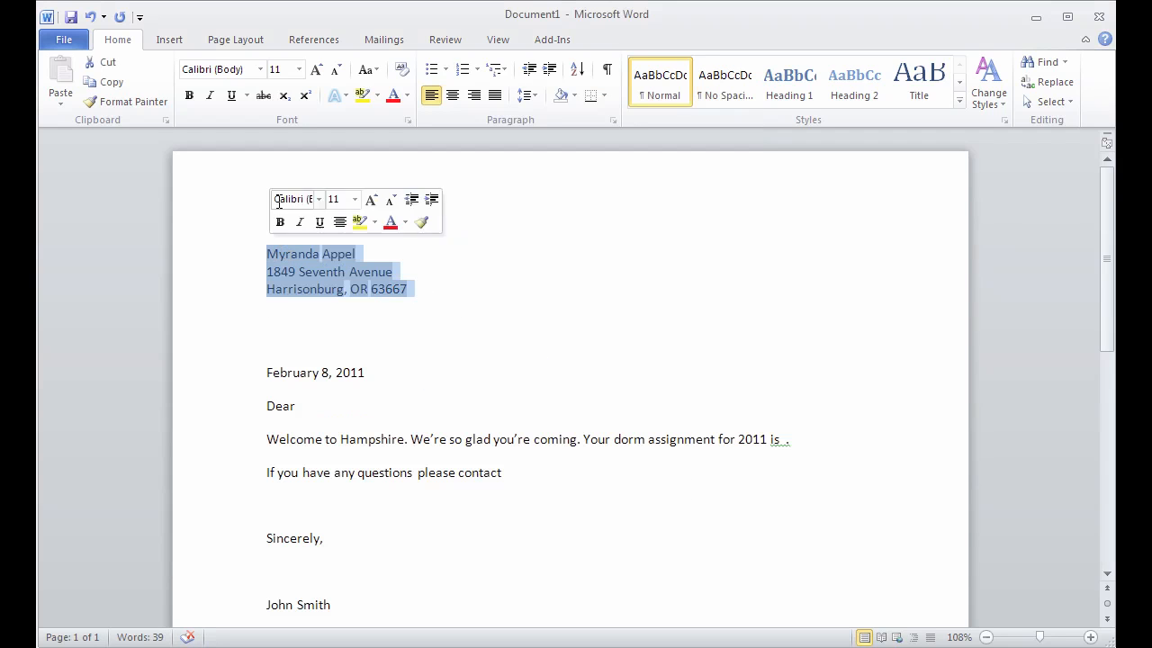
{"action": "left_click", "coordinate": [300, 72]}
{"action": "left_click", "coordinate": [283, 150]}
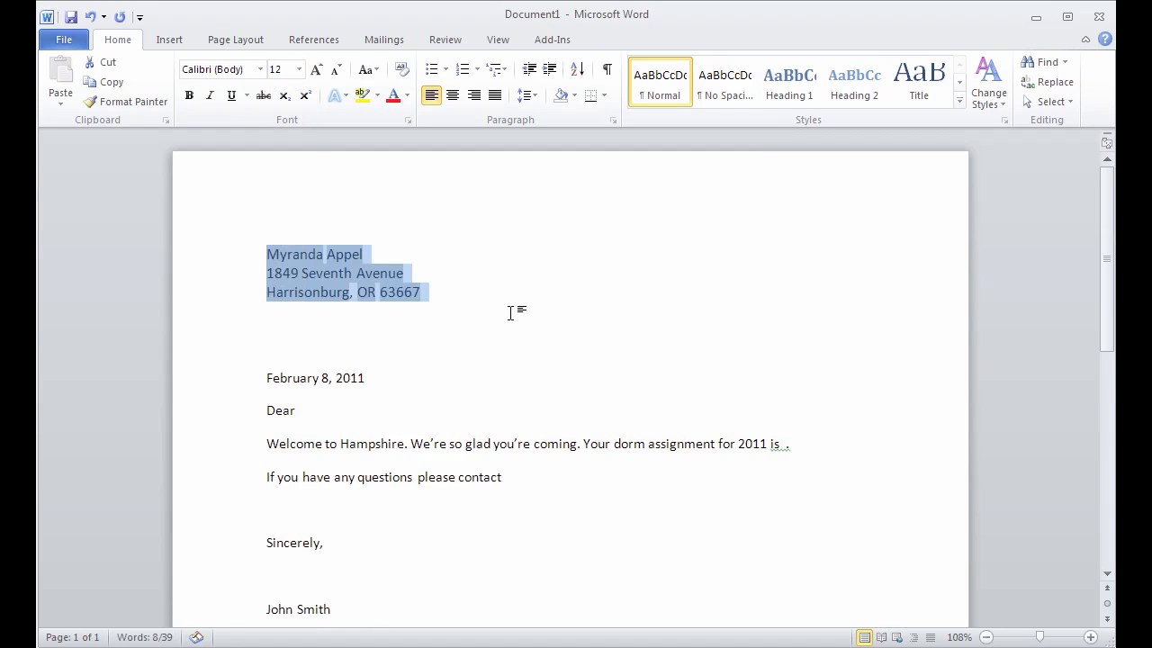
Step: Undo the last font size change on the three recipient address lines
{"action": "key", "text": "ctrl+z"}
{"action": "left_click", "coordinate": [456, 345]}
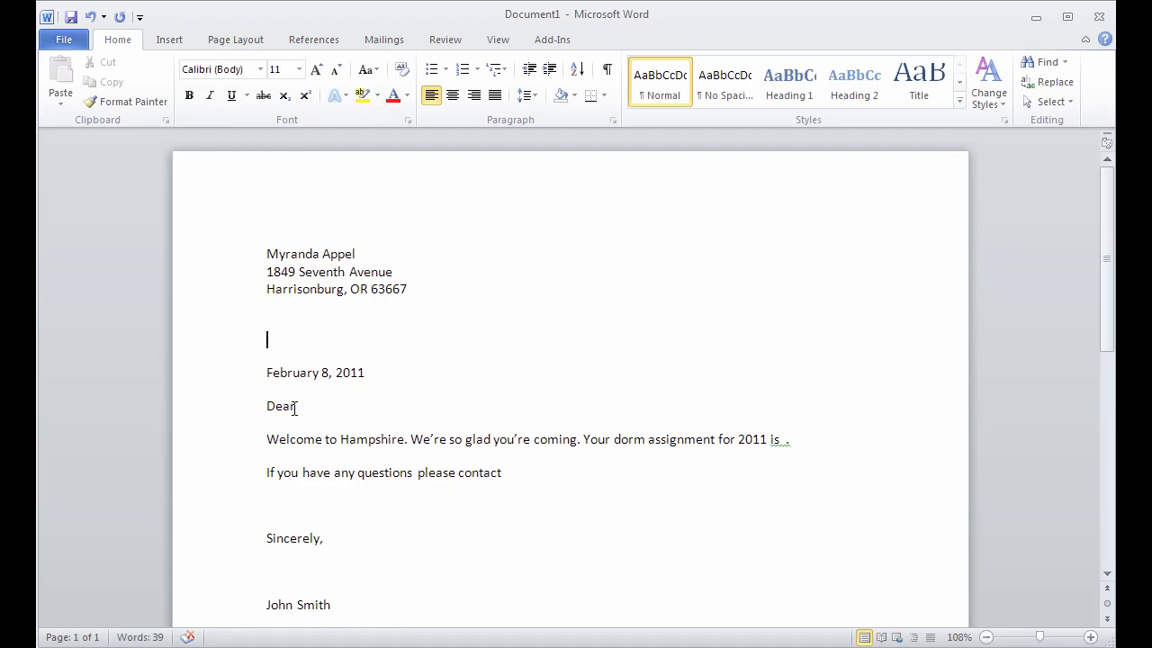
Step: Insert the First_Name merge field after "Dear" in the salutation, followed by a comma
{"action": "left_click", "coordinate": [383, 39]}
{"action": "left_click", "coordinate": [502, 98]}
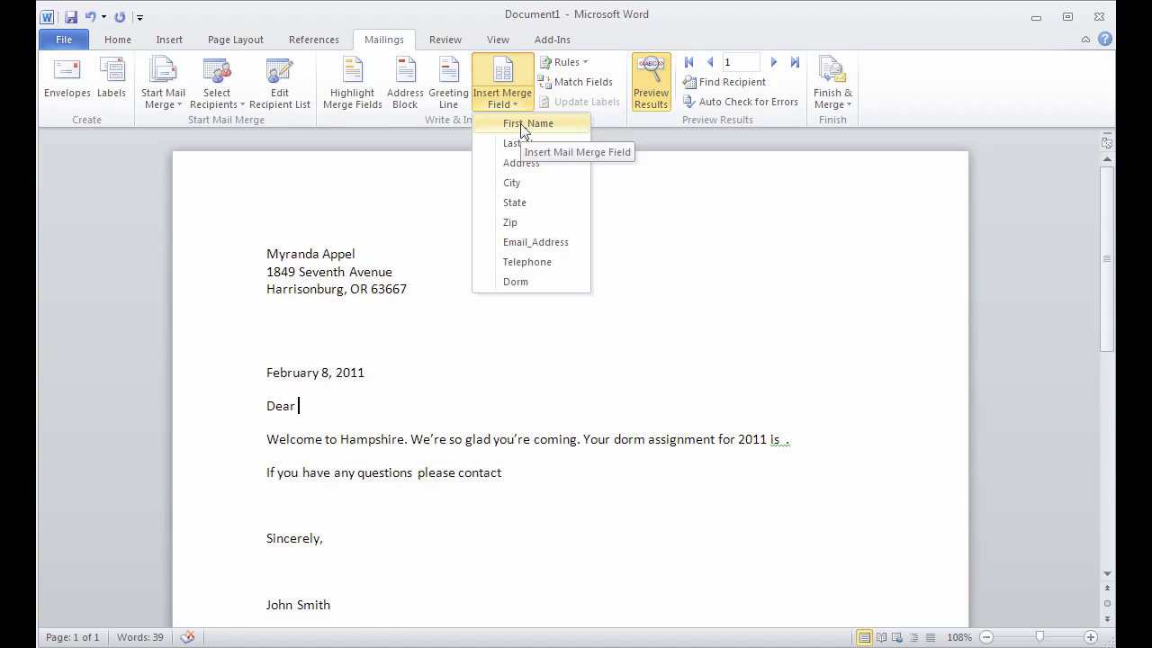
{"action": "left_click", "coordinate": [520, 124]}
{"action": "type", "text": ","}
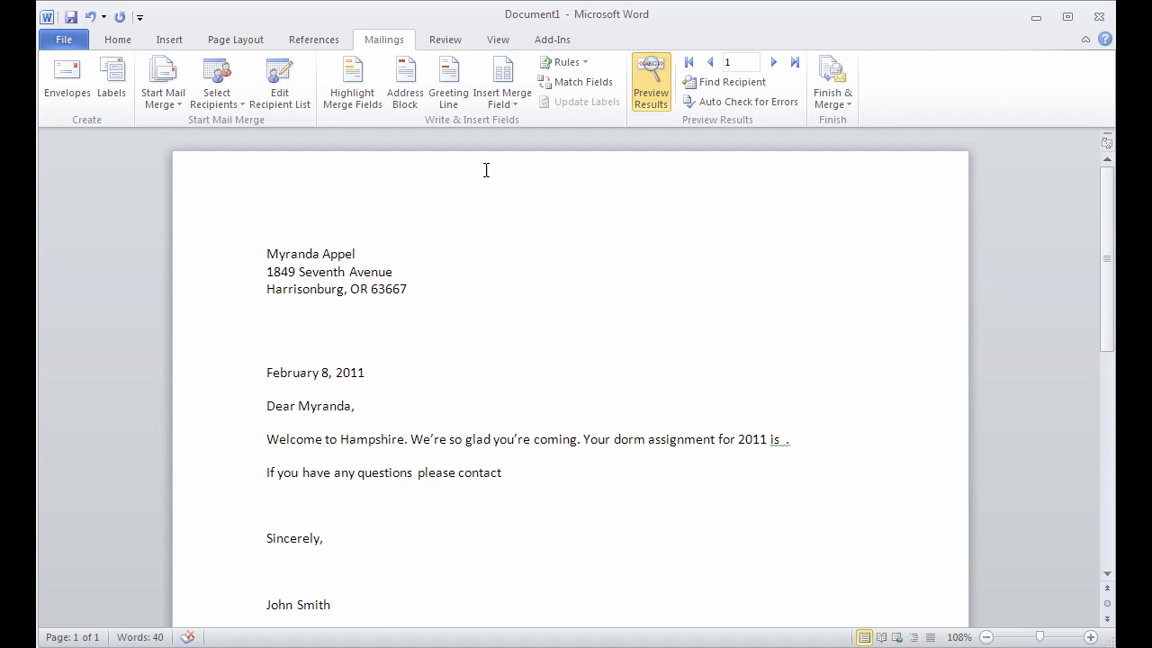
Step: Insert the Dorm merge field after "Your dorm assignment for 2011 is", with a single space before it and a period after it
{"action": "left_click", "coordinate": [517, 99]}
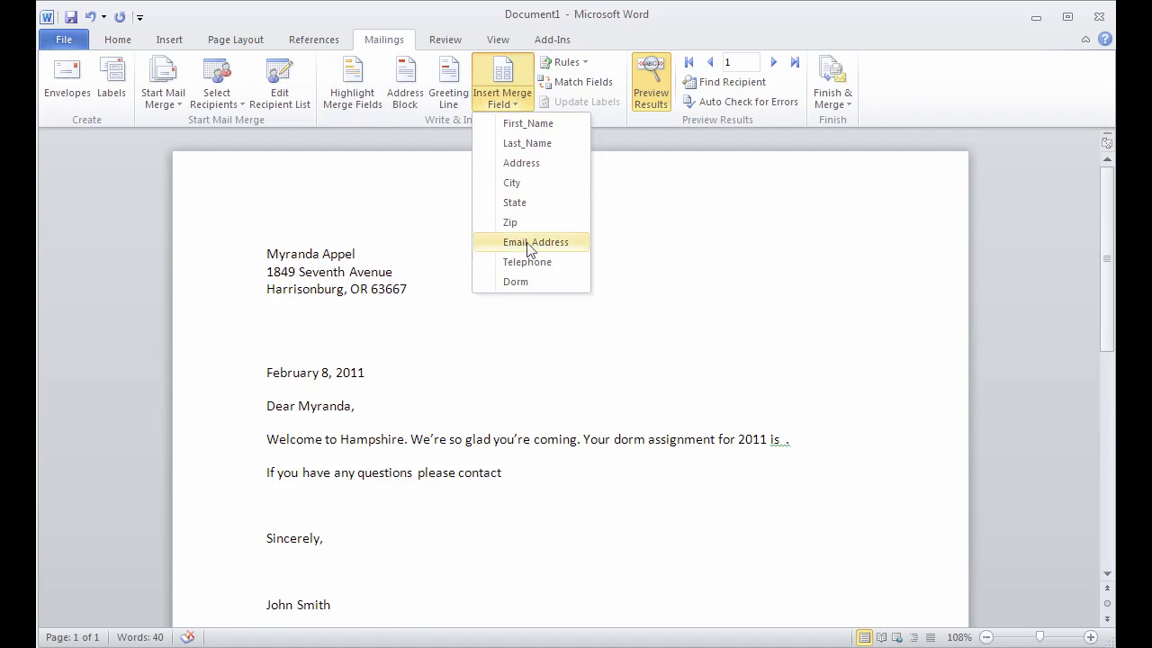
{"action": "left_click", "coordinate": [546, 282]}
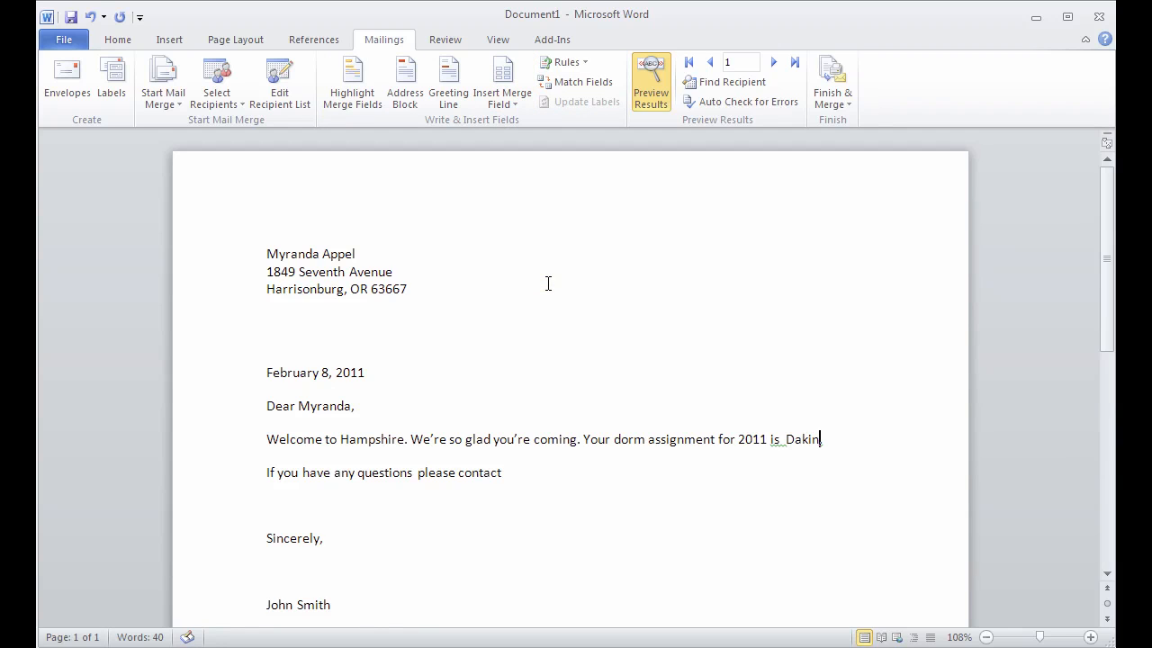
{"action": "type", "text": "."}
{"action": "left_click", "coordinate": [788, 441]}
{"action": "left_click", "coordinate": [689, 342]}
{"action": "double_click", "coordinate": [827, 424]}
{"action": "key", "text": "BackSpace"}
{"action": "left_click", "coordinate": [509, 101]}
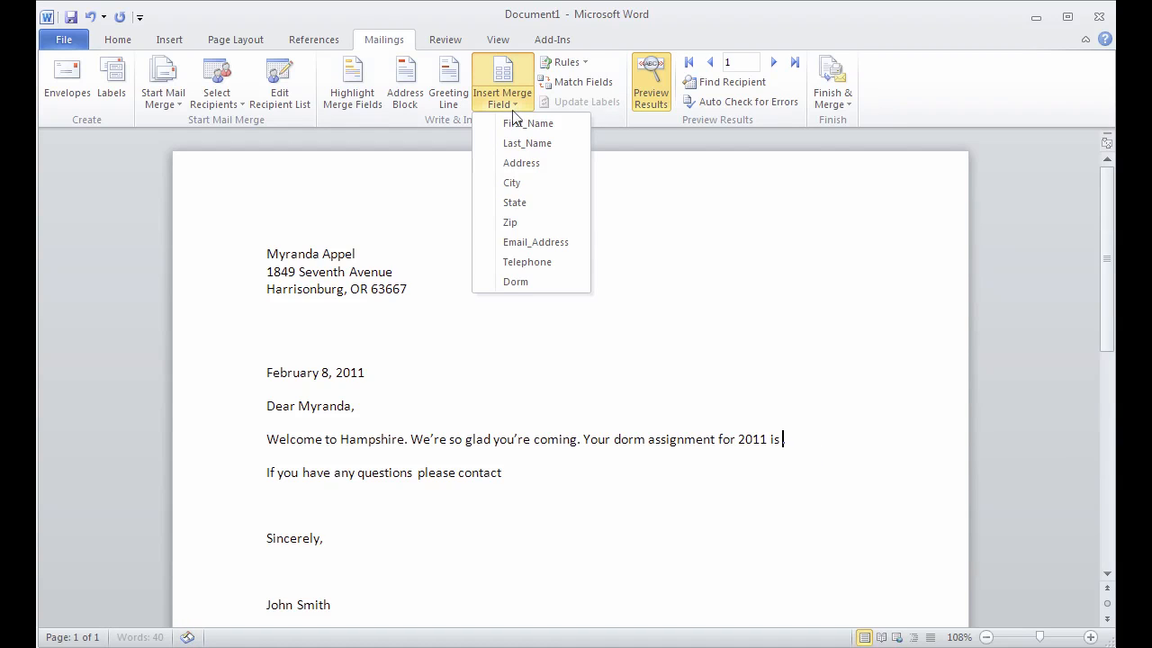
{"action": "left_click", "coordinate": [516, 282]}
Step: Complete the contact sentence with "the", the Dorm merge field and "house office."
{"action": "left_click", "coordinate": [534, 470]}
{"action": "type", "text": "the"}
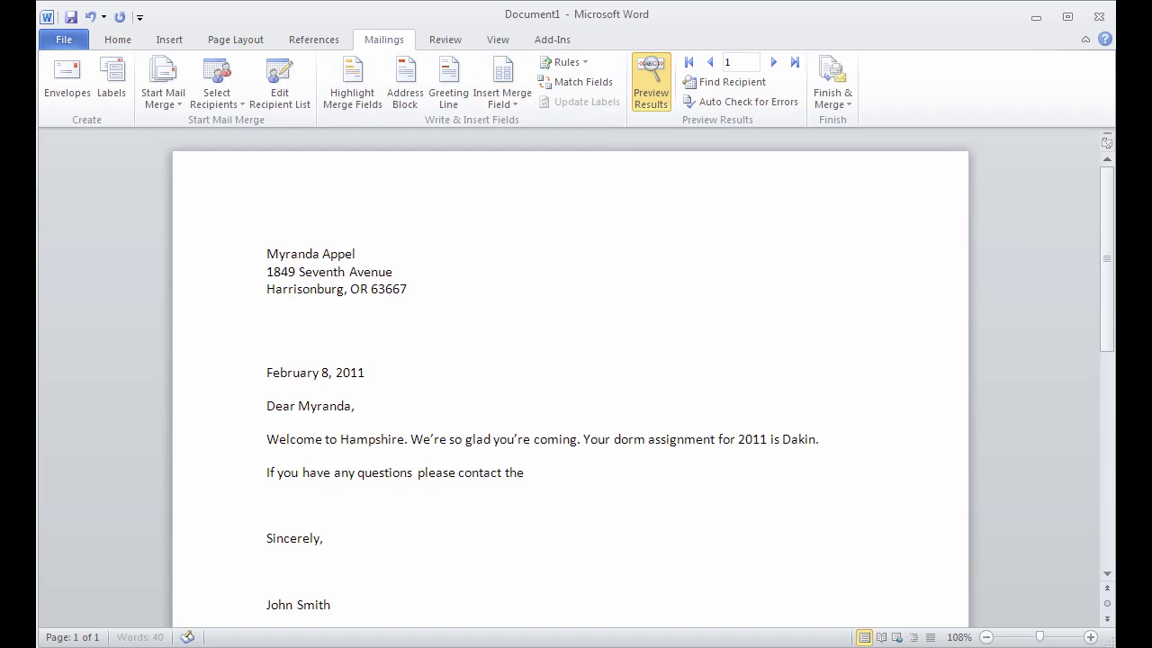
{"action": "left_click", "coordinate": [511, 101]}
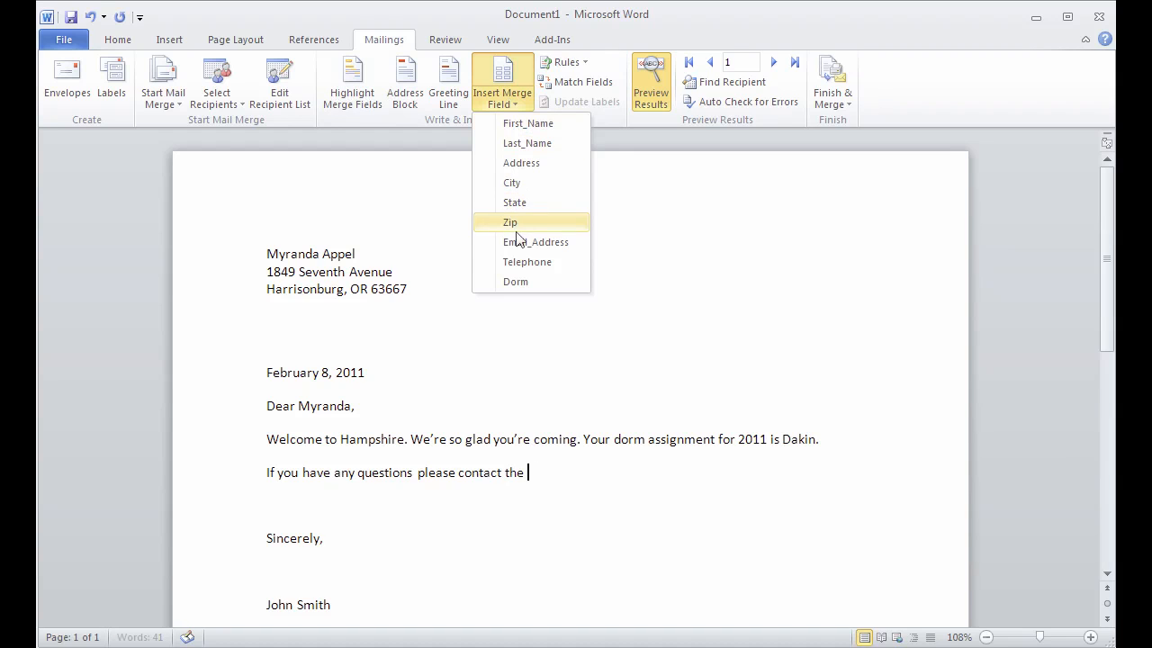
{"action": "left_click", "coordinate": [516, 281]}
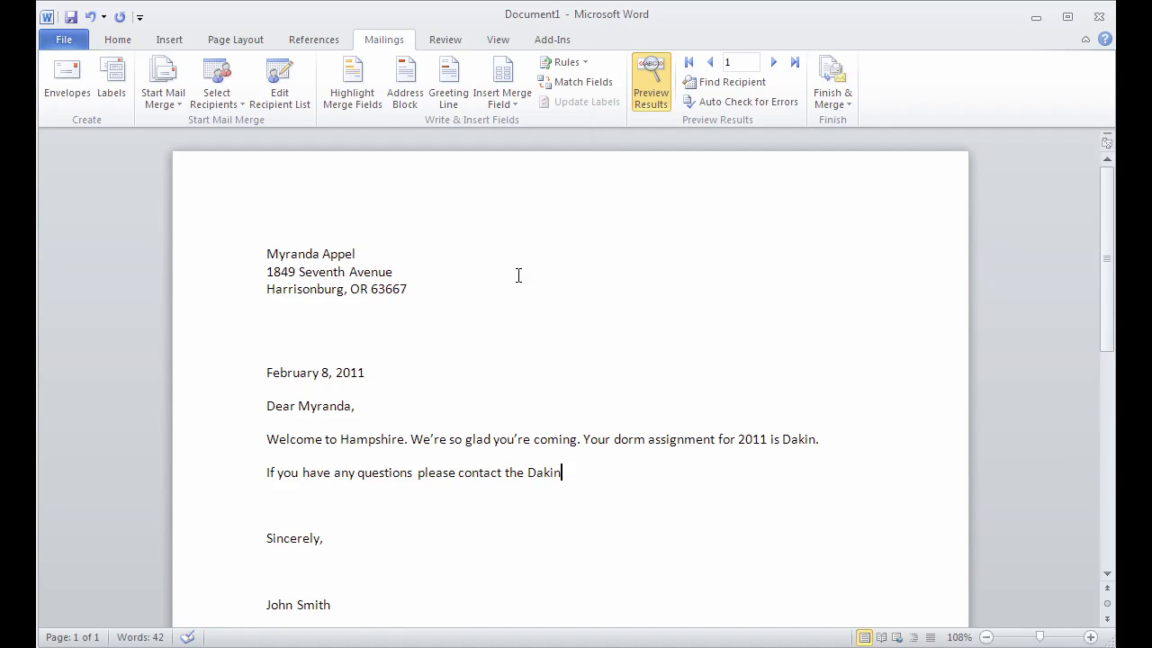
{"action": "type", "text": "house offioce"}
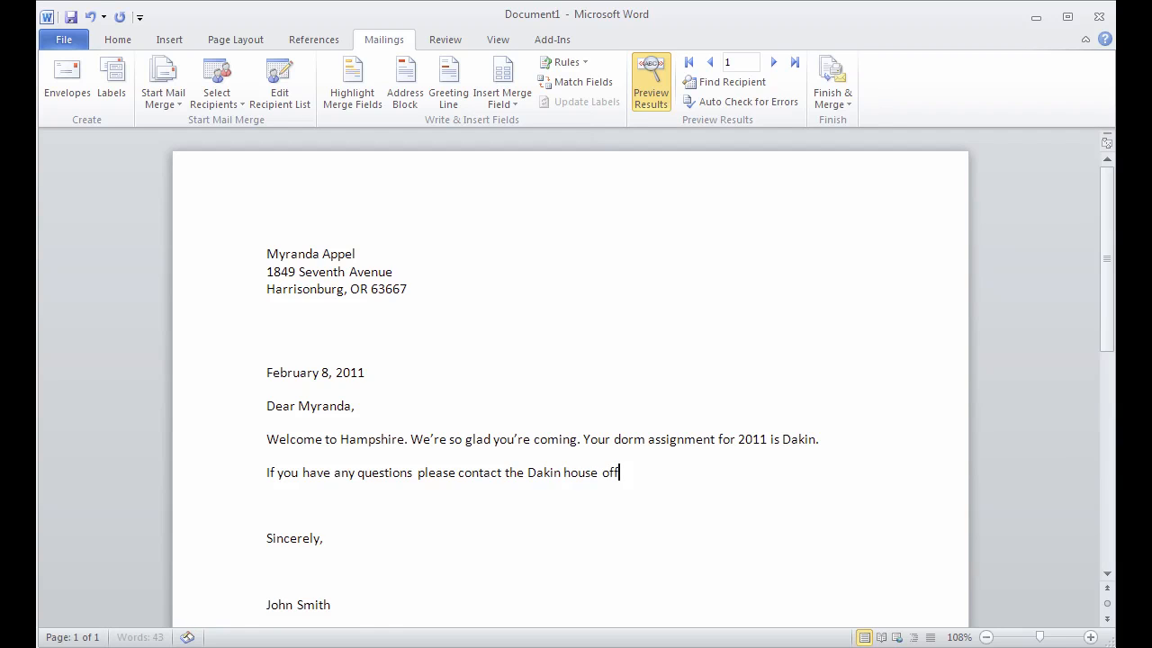
{"action": "key", "text": "BackSpace"}
{"action": "key", "text": "BackSpace"}
{"action": "key", "text": "BackSpace"}
{"action": "type", "text": "ce."}
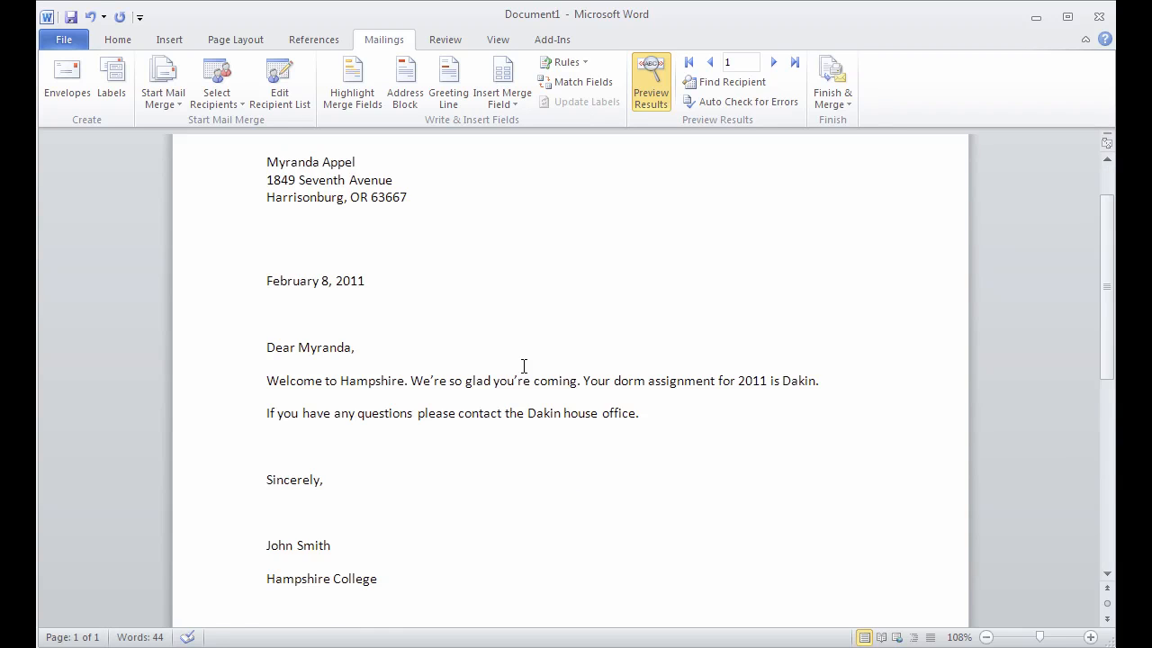
Step: Finish the merge by generating editable individual letters for all records in a new document
{"action": "scroll", "coordinate": [524, 366], "scroll_direction": "up", "scroll_amount": 1}
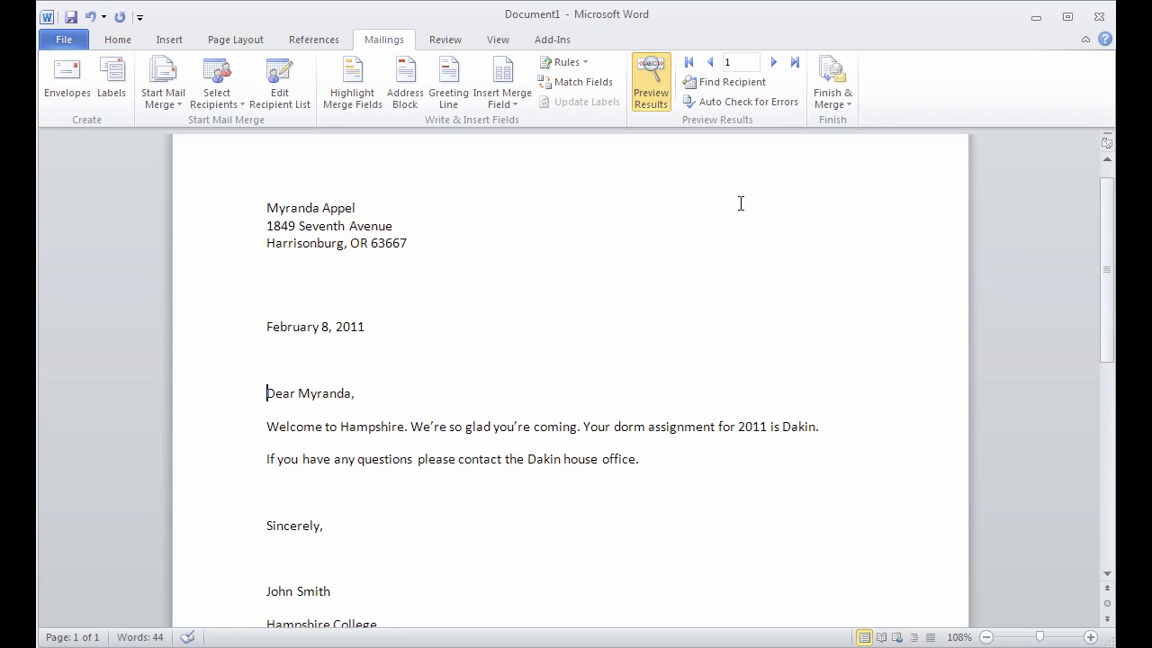
{"action": "left_click", "coordinate": [849, 106]}
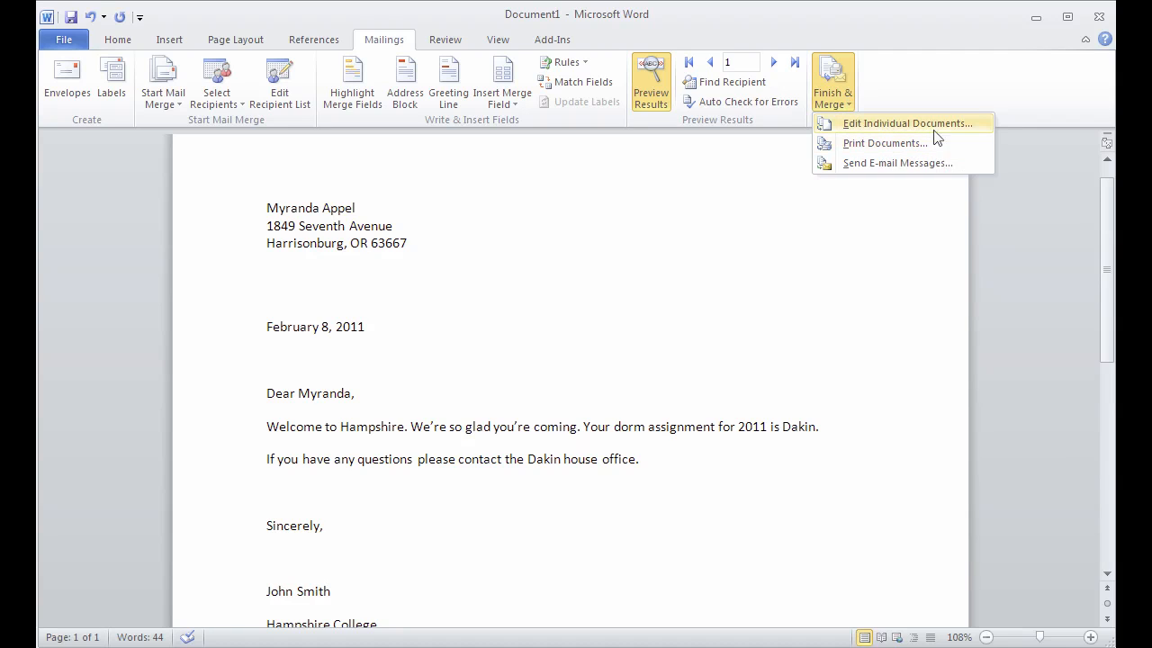
{"action": "left_click", "coordinate": [984, 128]}
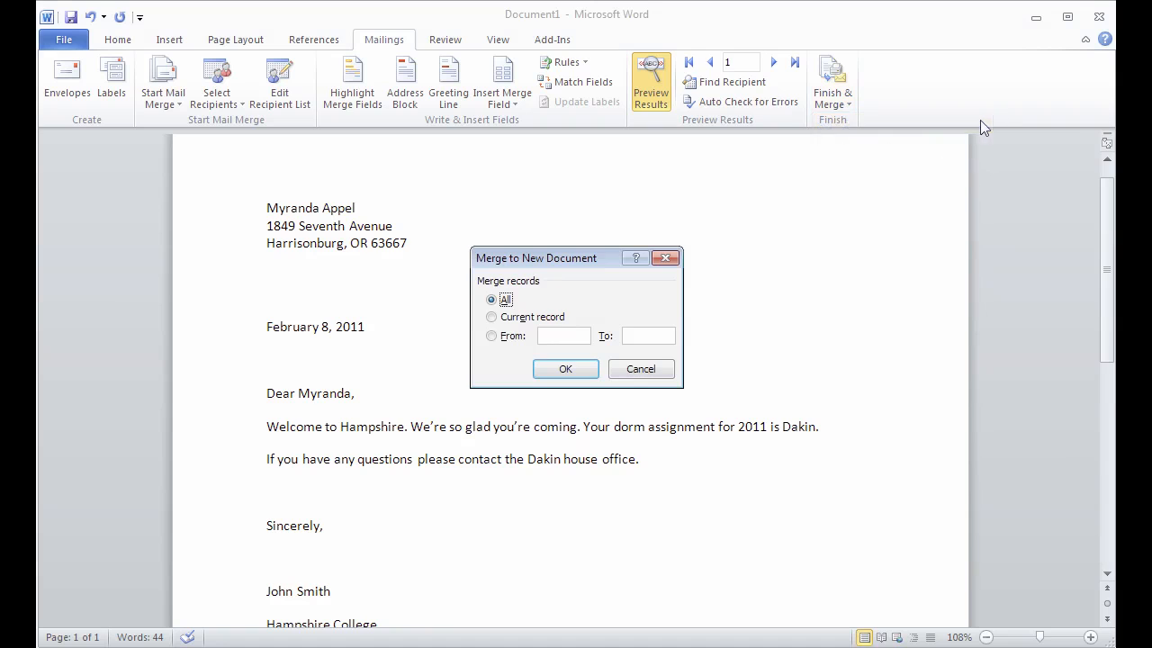
{"action": "left_click", "coordinate": [567, 370]}
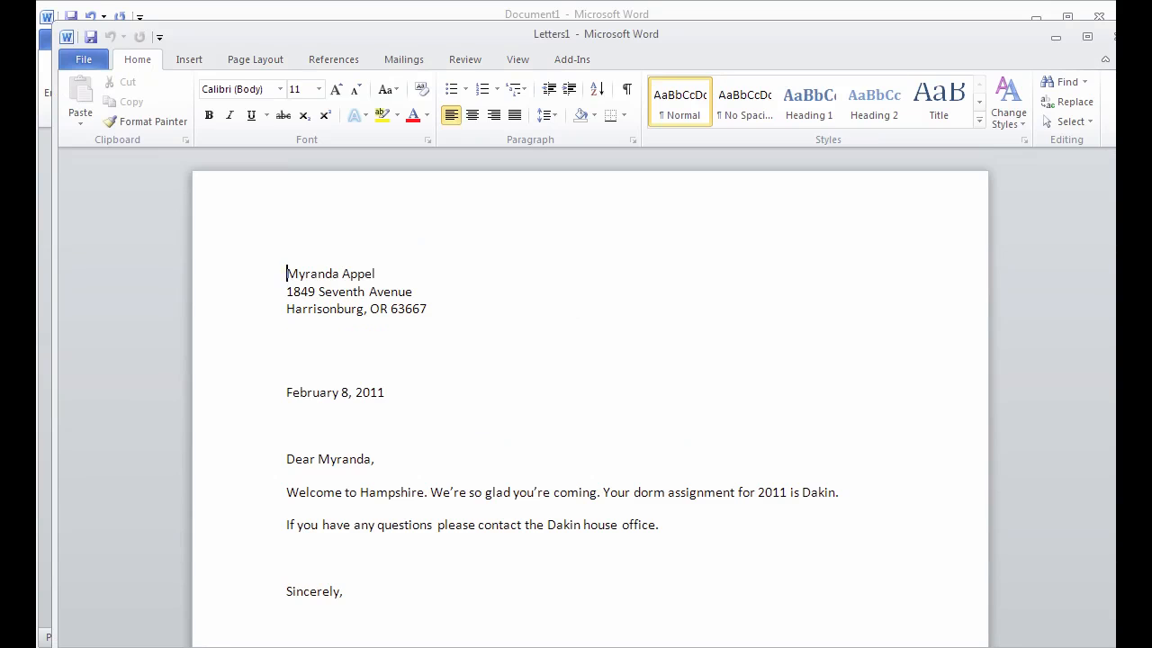
Step: Replace the recipient's last name in the address block of the third merged letter
{"action": "scroll", "coordinate": [547, 277], "scroll_direction": "down", "scroll_amount": 5}
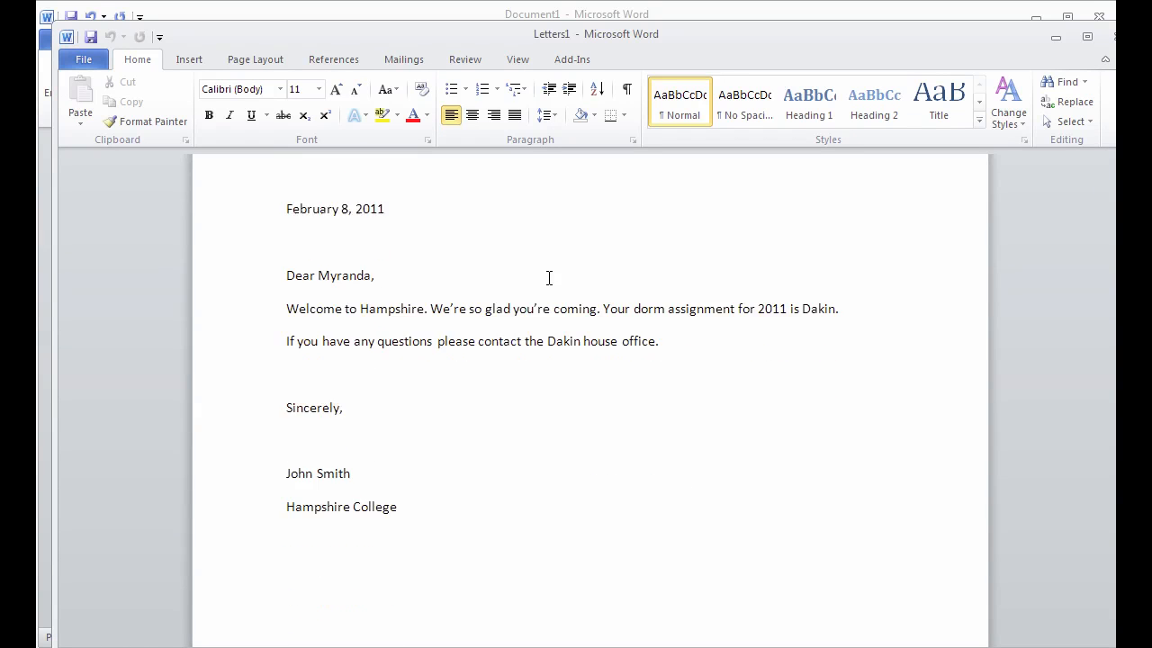
{"action": "scroll", "coordinate": [549, 278], "scroll_direction": "down", "scroll_amount": 15}
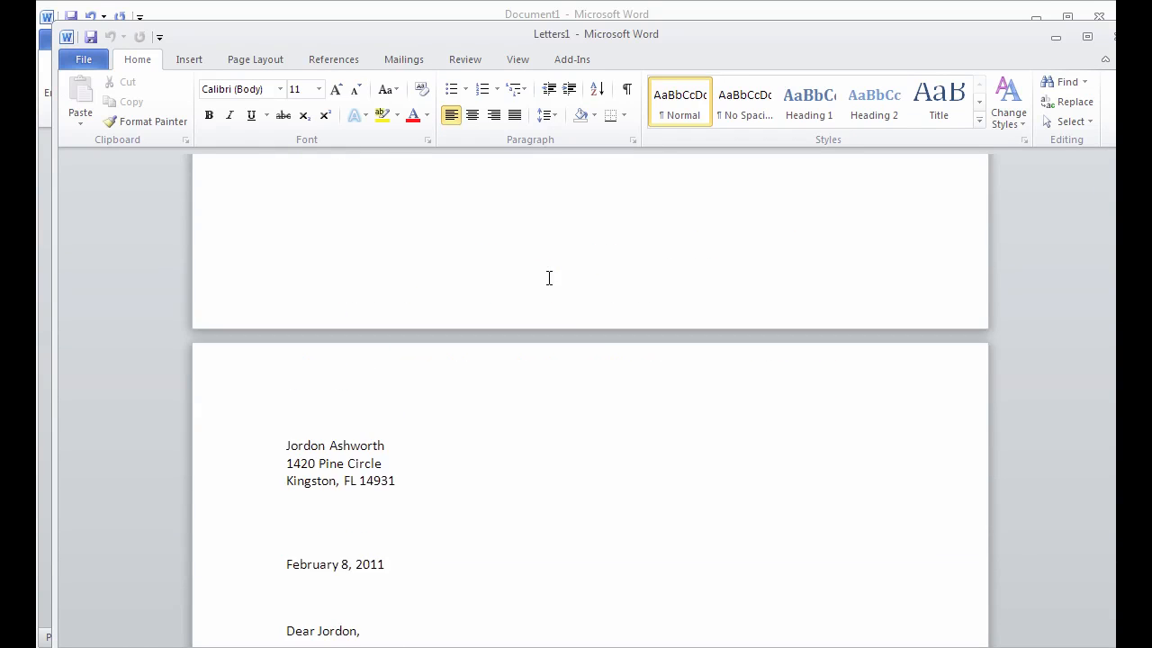
{"action": "scroll", "coordinate": [549, 278], "scroll_direction": "down", "scroll_amount": 14}
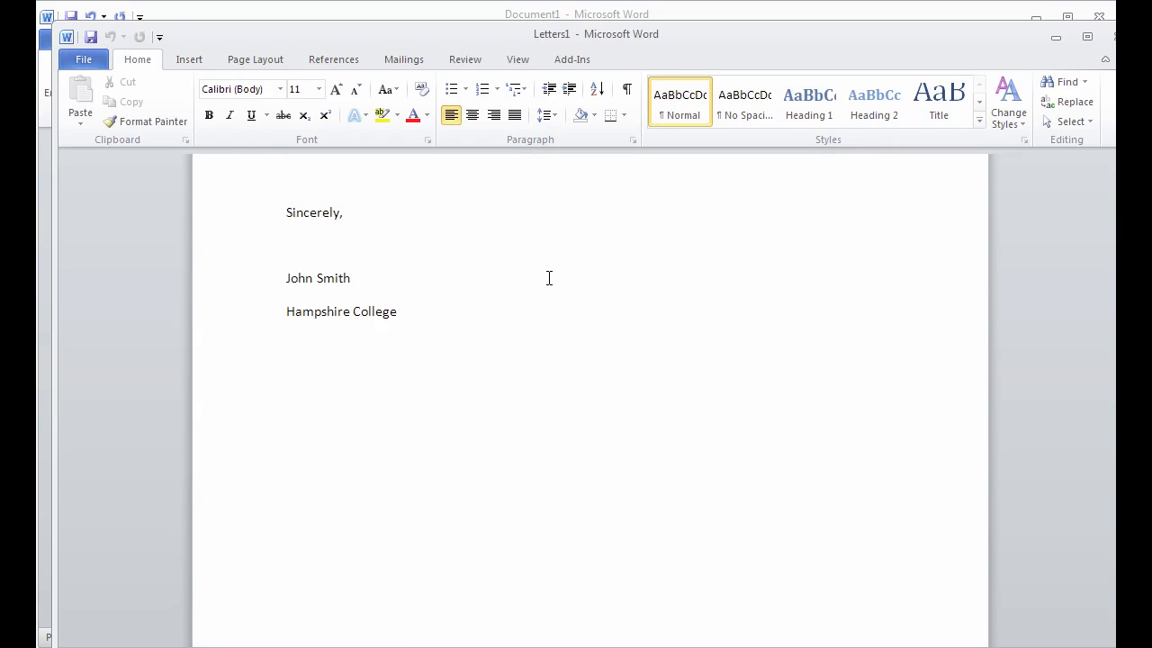
{"action": "scroll", "coordinate": [549, 278], "scroll_direction": "down", "scroll_amount": 13}
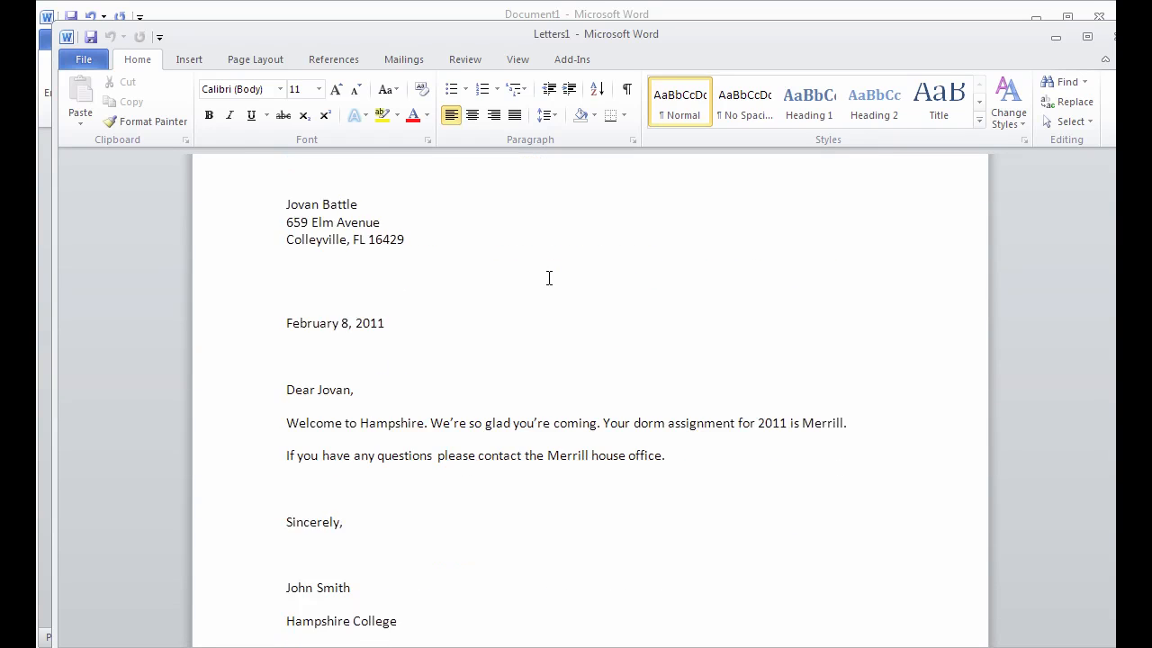
{"action": "scroll", "coordinate": [547, 279], "scroll_direction": "up", "scroll_amount": 2}
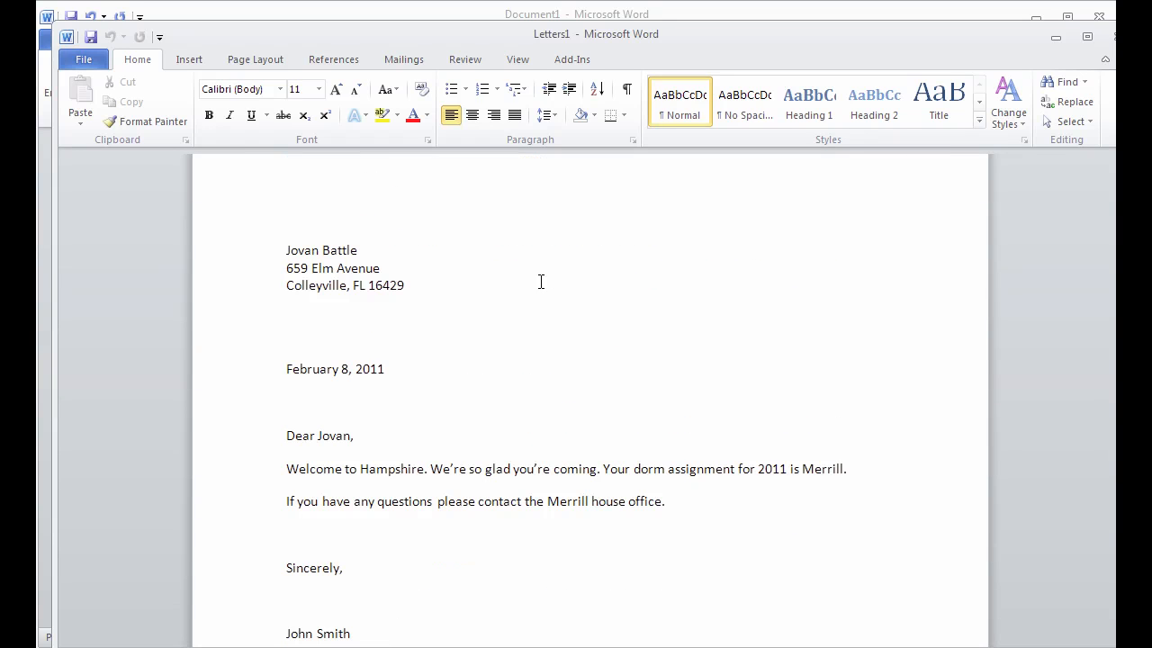
{"action": "left_click", "coordinate": [407, 285]}
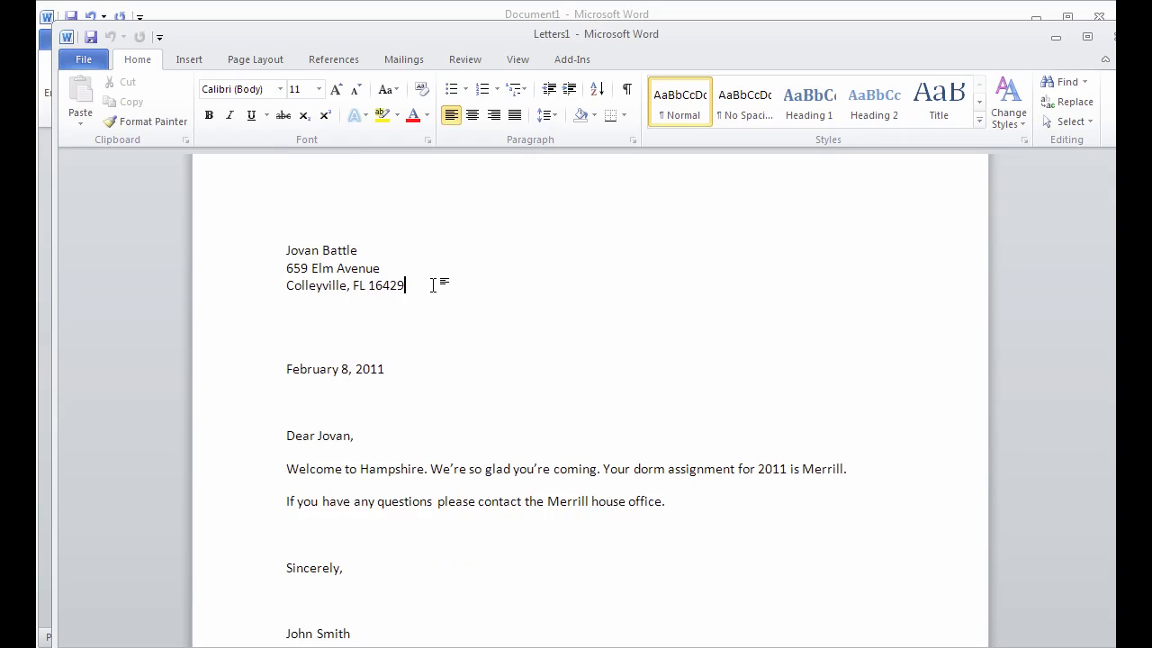
{"action": "left_click", "coordinate": [359, 249]}
{"action": "key", "text": "BackSpace"}
{"action": "key", "text": "BackSpace"}
{"action": "key", "text": "BackSpace"}
{"action": "key", "text": "BackSpace"}
{"action": "key", "text": "BackSpace"}
{"action": "key", "text": "BackSpace"}
{"action": "type", "text": "Smith"}
{"action": "left_click", "coordinate": [425, 286]}
{"action": "left_click_drag", "start_coordinate": [1120, 219], "coordinate": [1121, 207]}
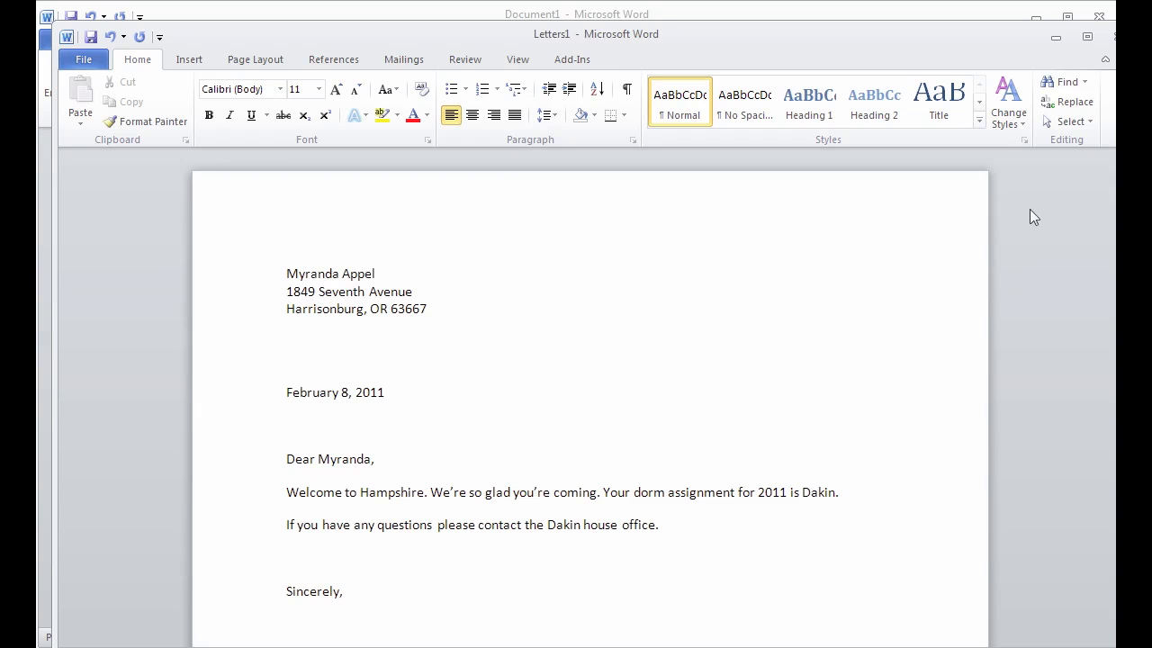
Step: Switch back to Document1 and save it in the Documents library as a Word document named "student letters"
{"action": "left_click", "coordinate": [509, 14]}
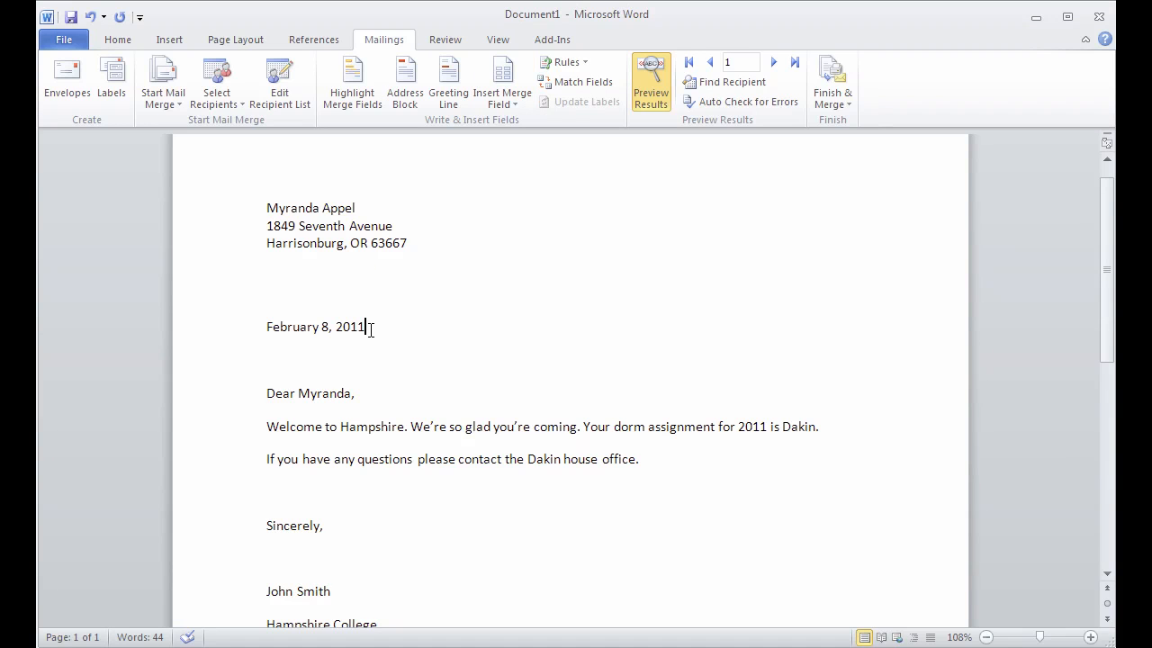
{"action": "left_click", "coordinate": [475, 328]}
{"action": "left_click", "coordinate": [64, 40]}
{"action": "left_click", "coordinate": [76, 94]}
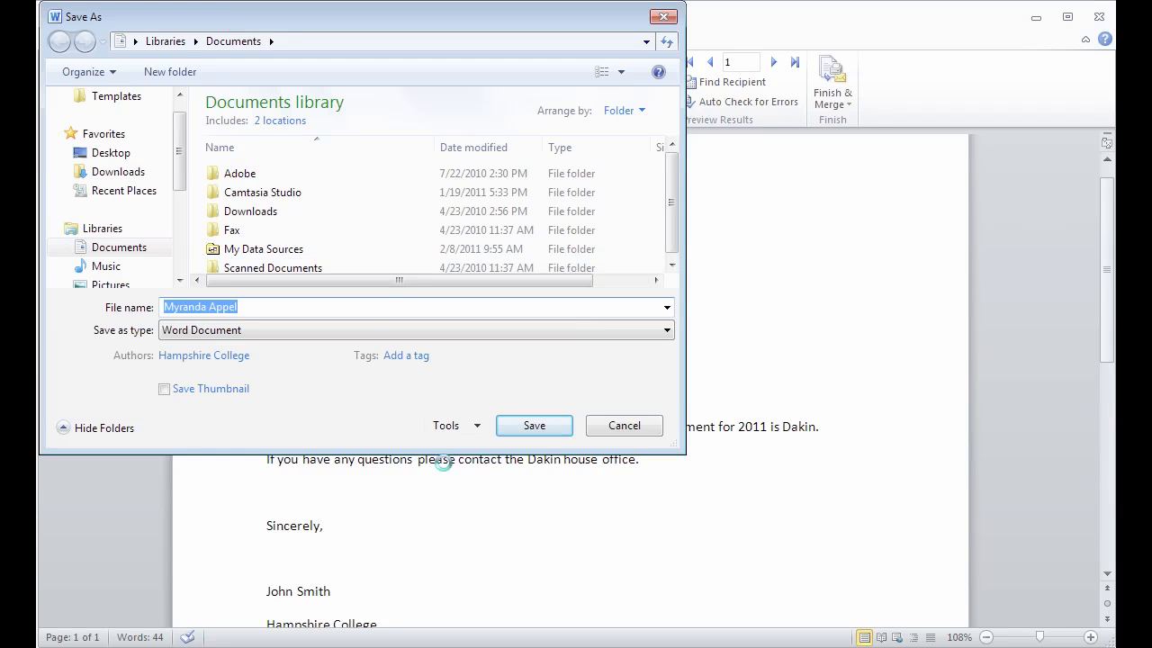
{"action": "type", "text": "student"}
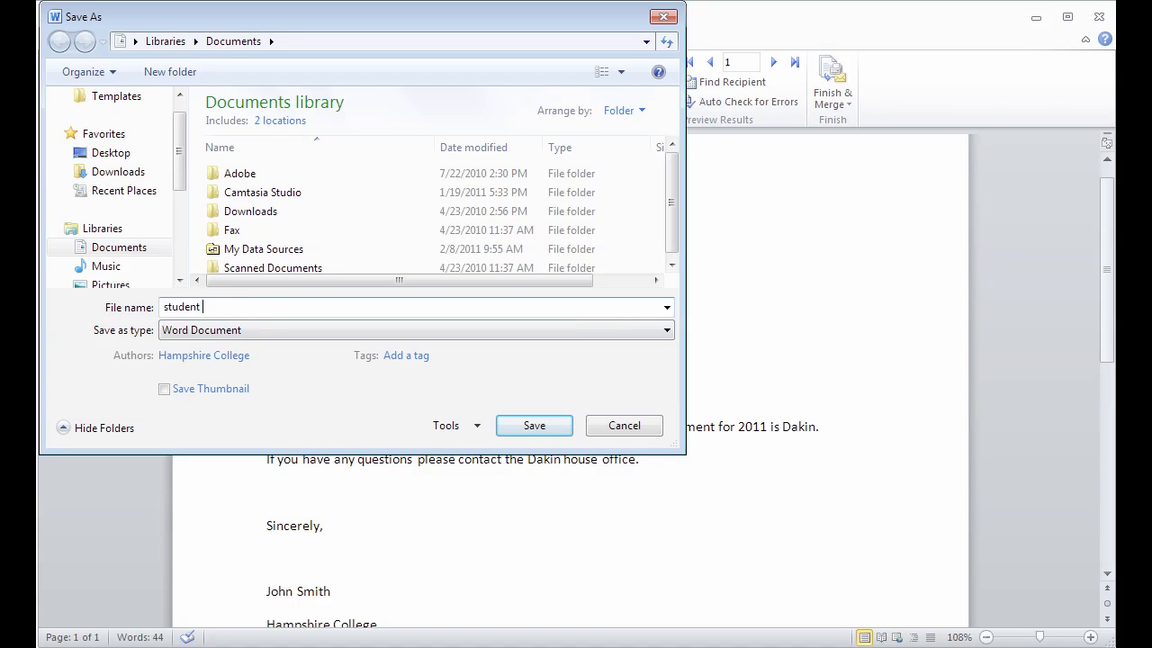
{"action": "type", "text": " letters"}
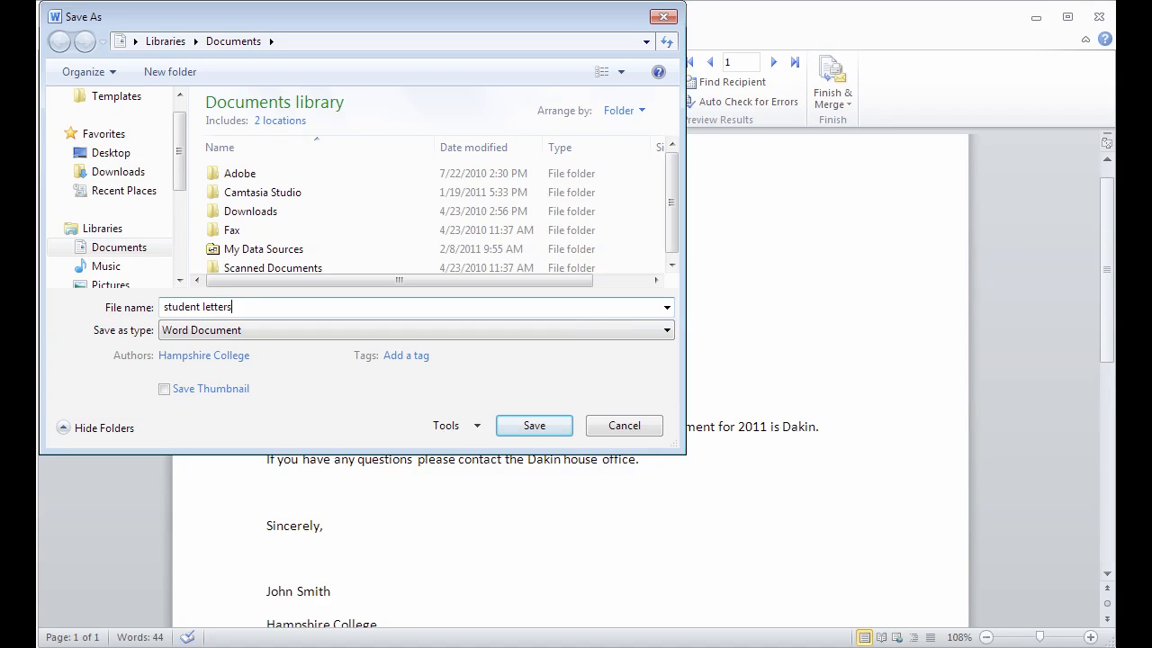